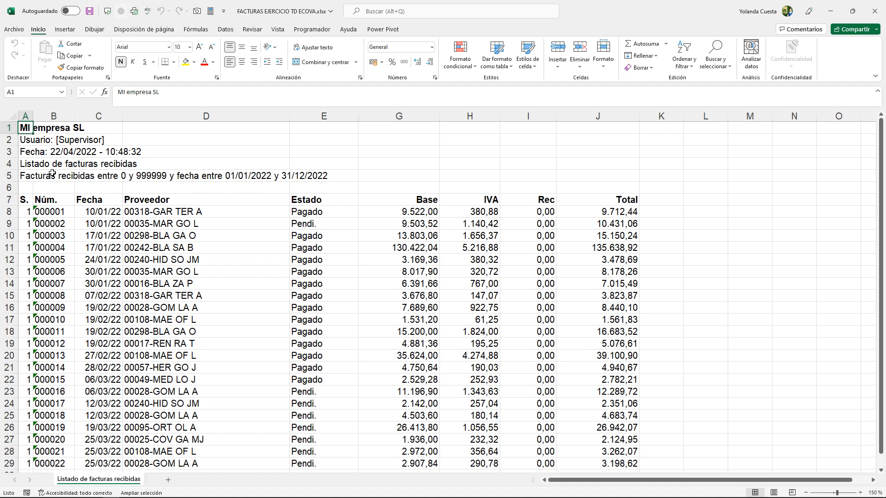
Examine the report's heading lines in rows 1 to 4 and the column headings in row 7, from S. to Total
{"action": "left_click", "coordinate": [30, 162], "text": "shift"}
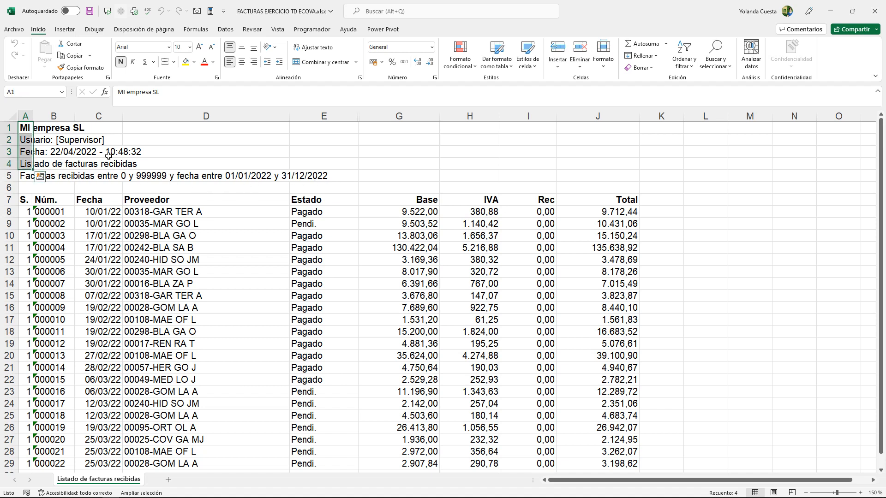
{"action": "left_click", "coordinate": [169, 164], "text": "shift"}
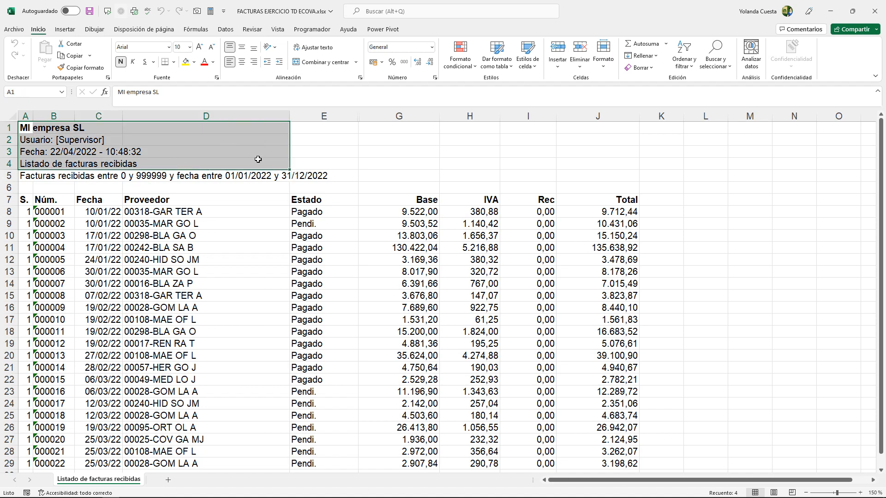
{"action": "left_click", "coordinate": [312, 151]}
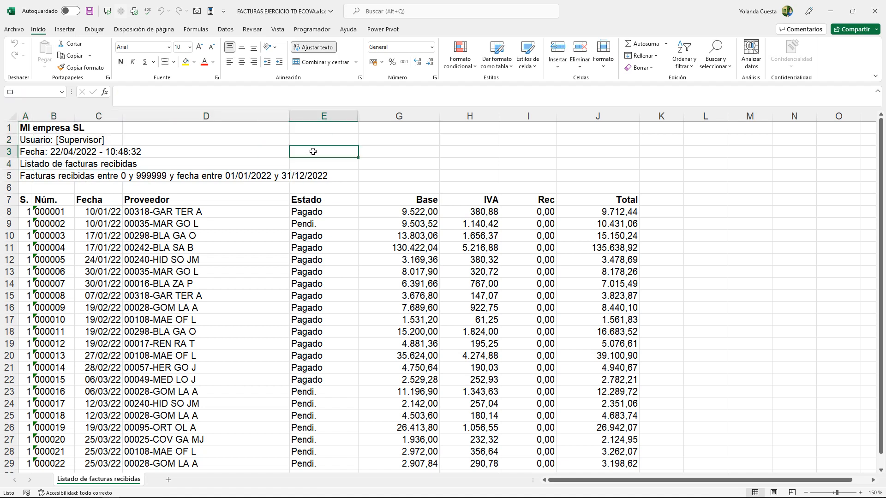
{"action": "left_click", "coordinate": [26, 201]}
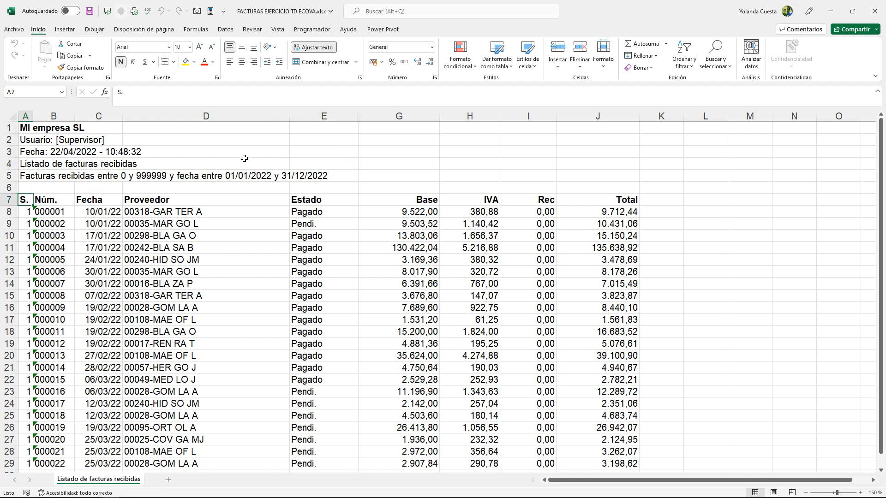
{"action": "left_click", "coordinate": [48, 203]}
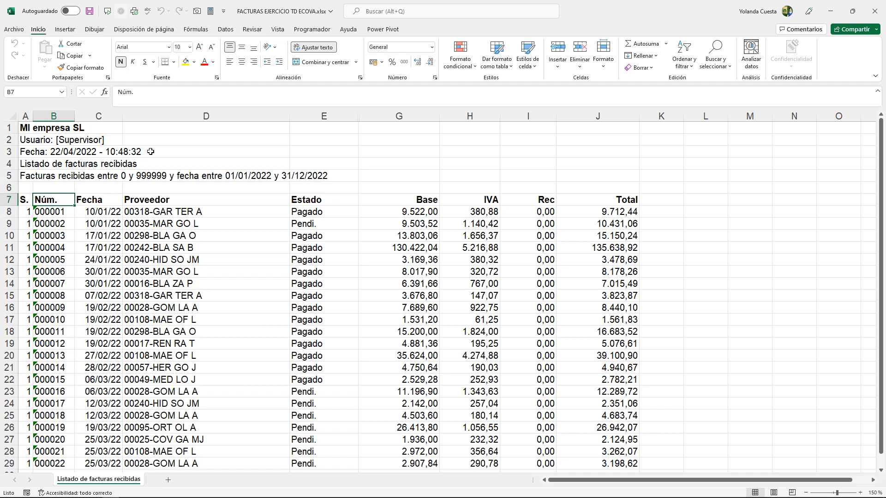
{"action": "key", "text": "Right"}
{"action": "key", "text": "Right"}
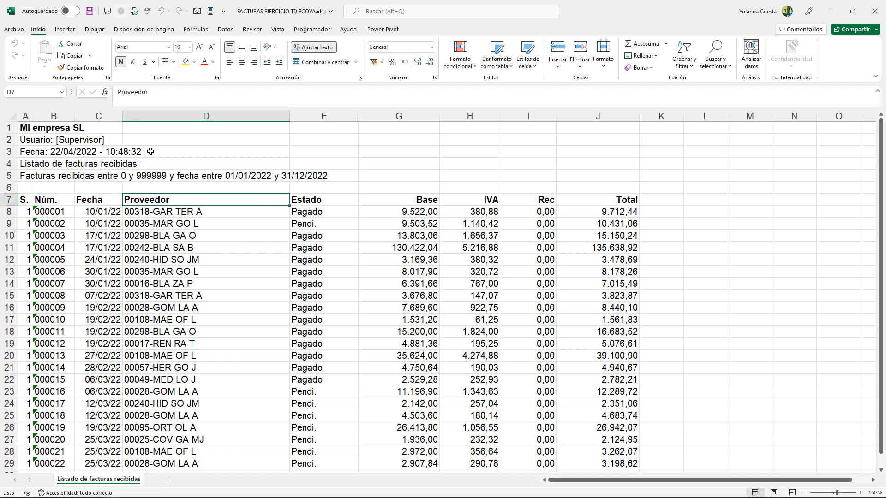
{"action": "key", "text": "Right"}
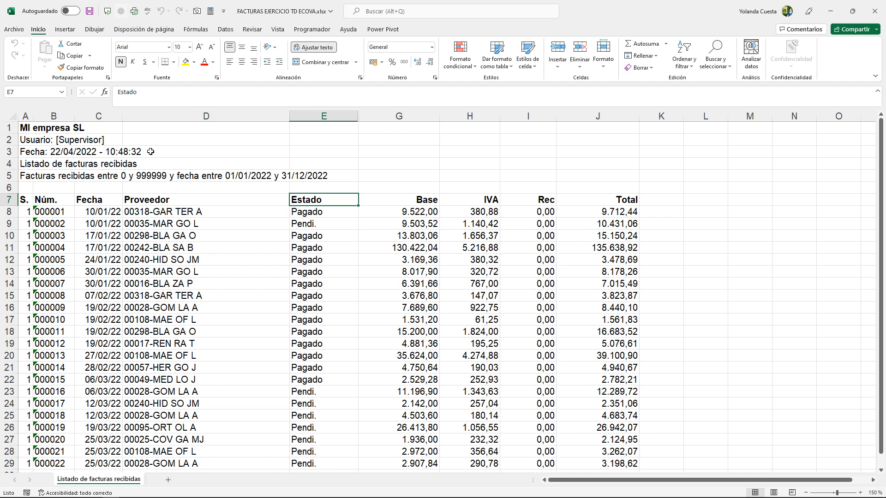
{"action": "key", "text": "Right"}
{"action": "key", "text": "Right"}
{"action": "key", "text": "Right"}
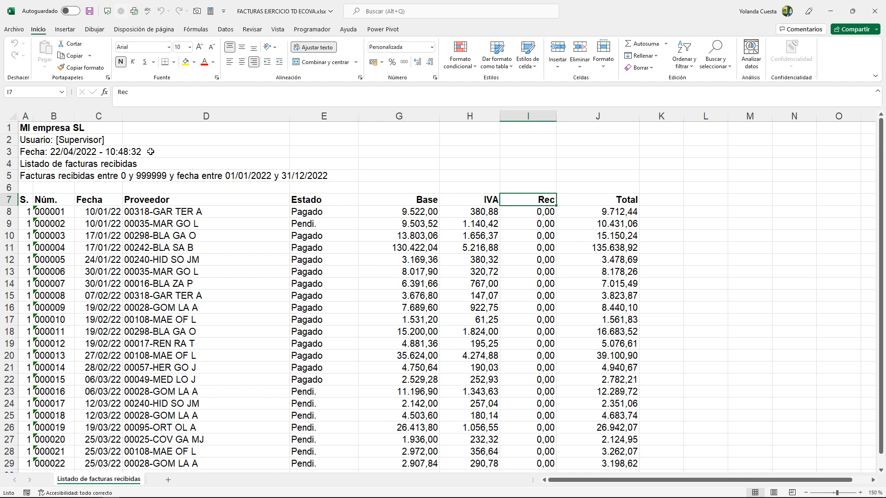
{"action": "key", "text": "Right"}
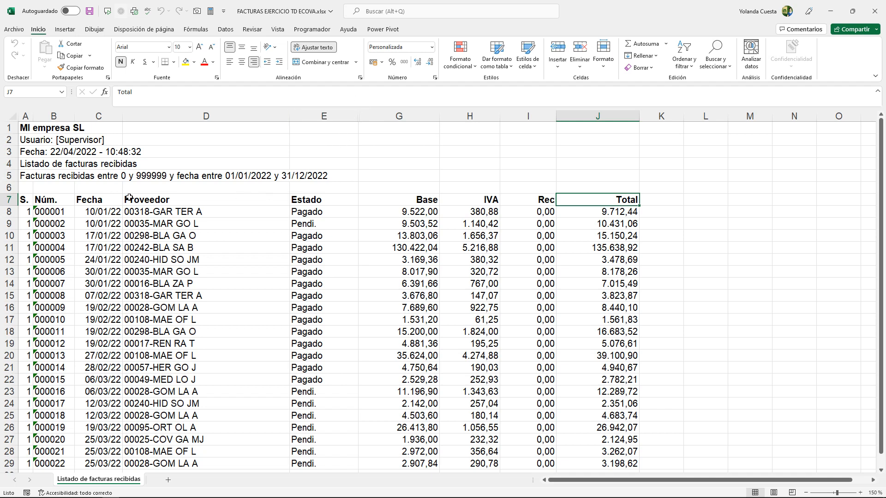
Try to create a pivot table on a new worksheet from the invoice range A7:J29
{"action": "left_click_drag", "start_coordinate": [22, 199], "coordinate": [604, 467]}
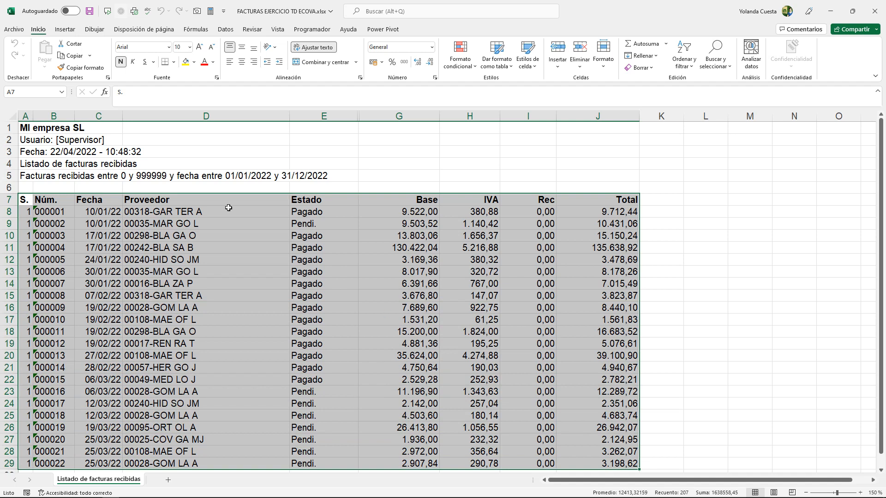
{"action": "left_click", "coordinate": [63, 29]}
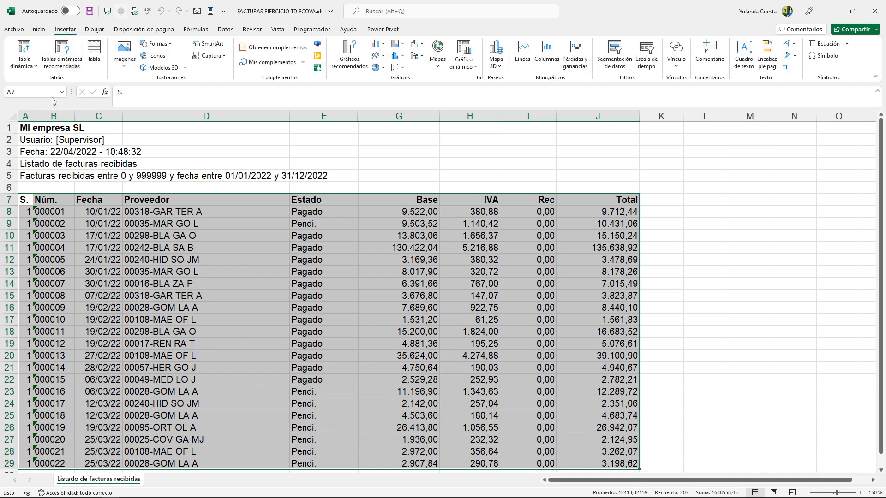
{"action": "left_click", "coordinate": [21, 50]}
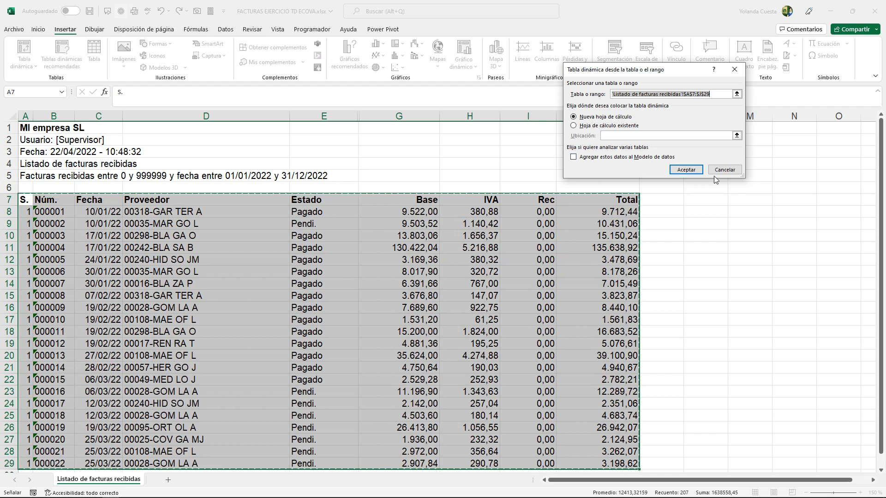
{"action": "left_click", "coordinate": [686, 170]}
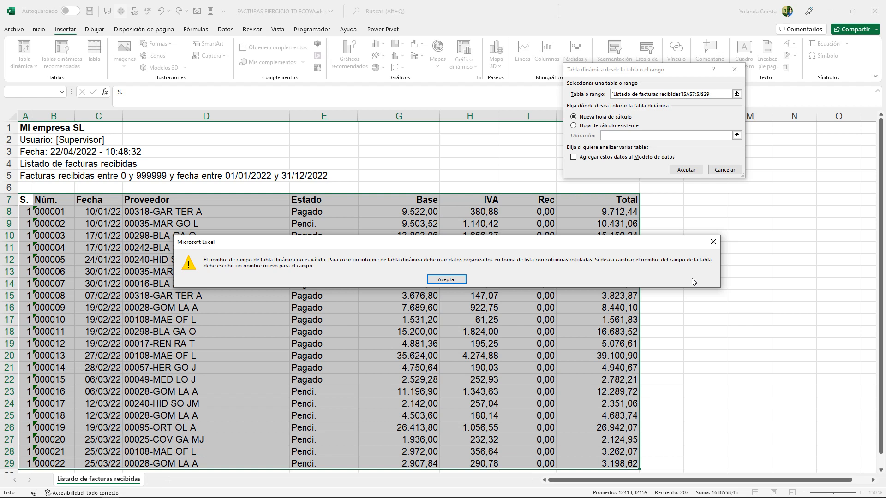
{"action": "left_click", "coordinate": [714, 242]}
{"action": "left_click", "coordinate": [727, 170]}
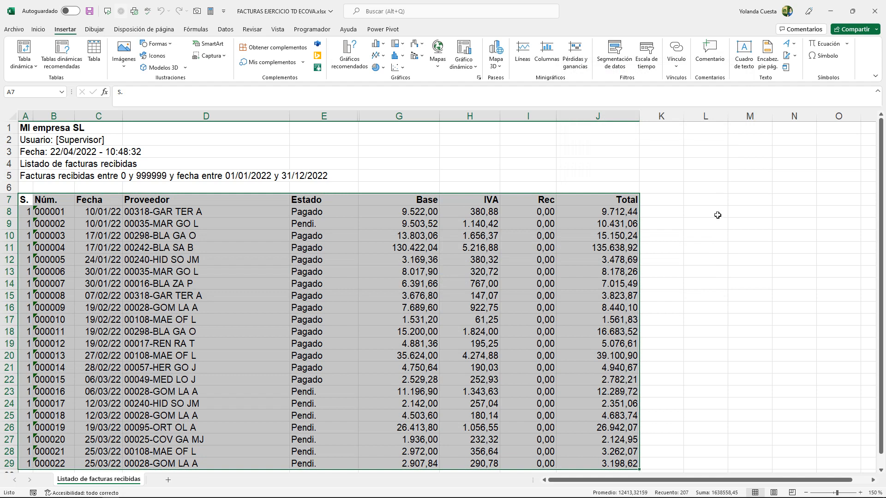
Unhide column F between the Estado and Base columns and select its heading cell F7
{"action": "left_click_drag", "start_coordinate": [341, 116], "coordinate": [396, 121]}
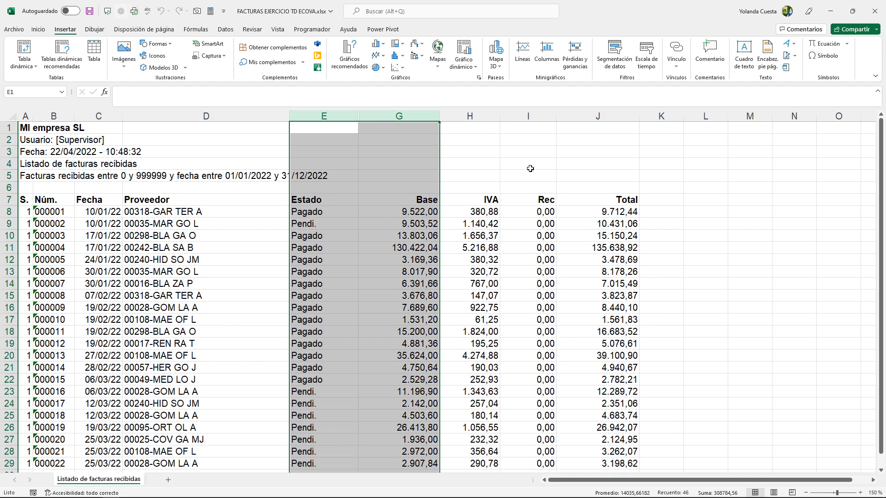
{"action": "right_click", "coordinate": [376, 147]}
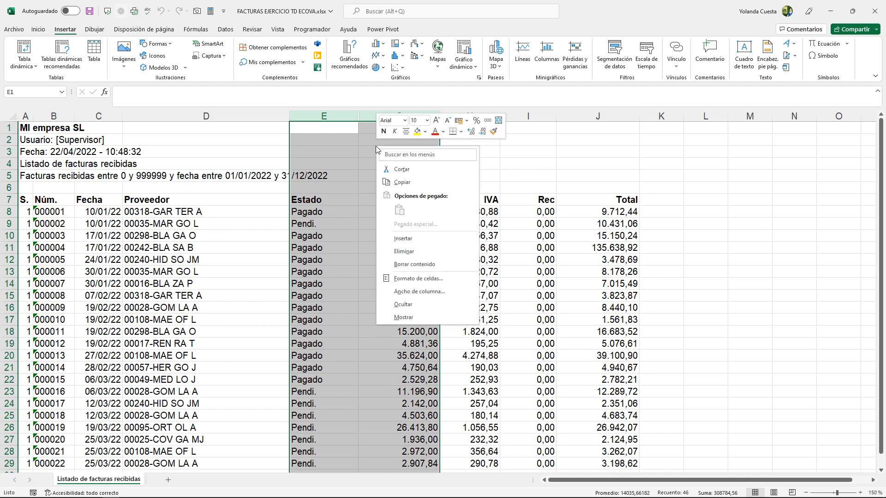
{"action": "left_click", "coordinate": [416, 317]}
{"action": "left_click", "coordinate": [393, 161]}
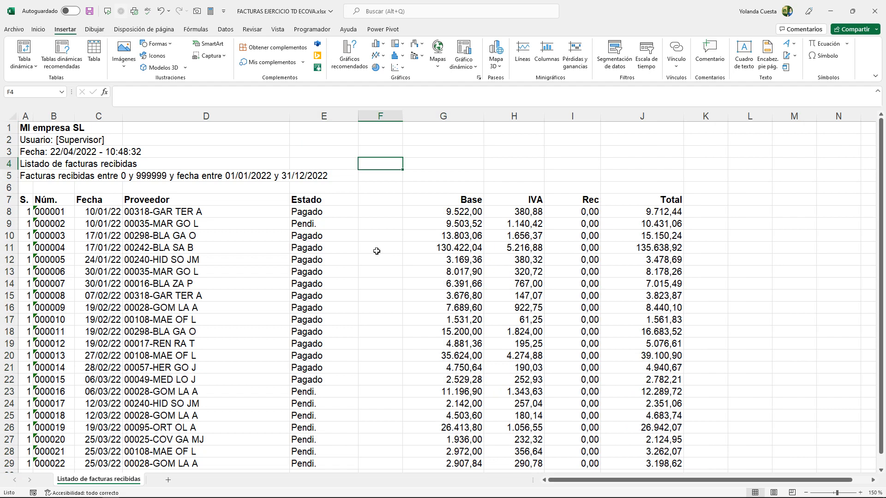
{"action": "left_click", "coordinate": [379, 199]}
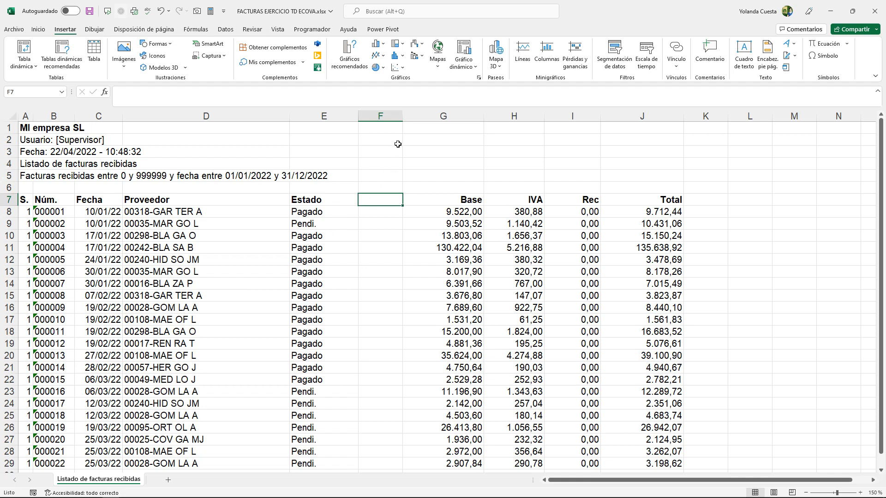
Delete the empty column F between the Estado and Base columns
{"action": "left_click", "coordinate": [380, 116]}
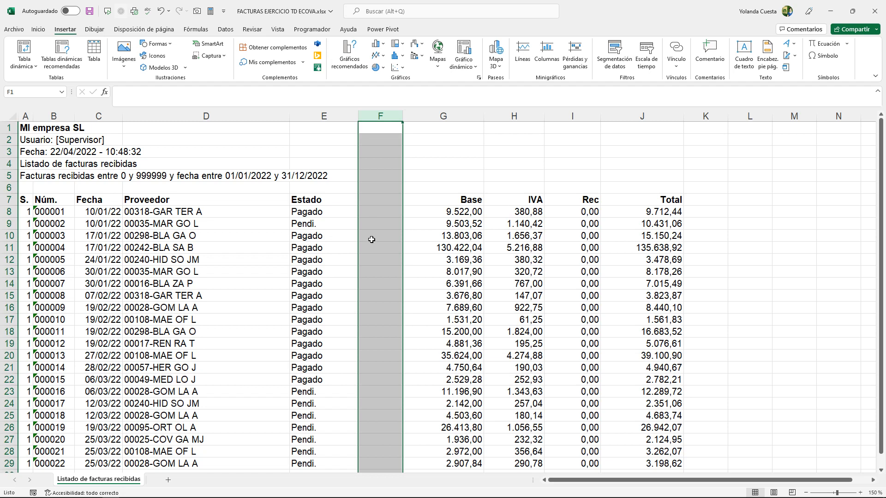
{"action": "right_click", "coordinate": [385, 373]}
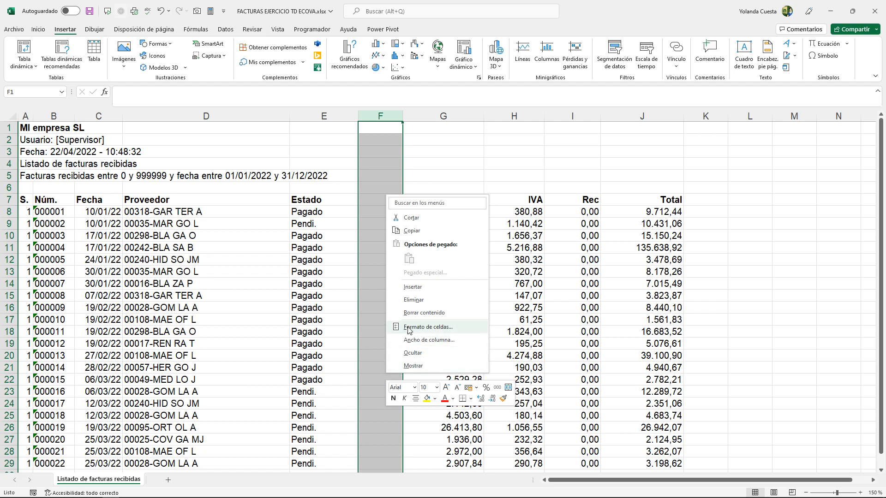
{"action": "left_click", "coordinate": [421, 298]}
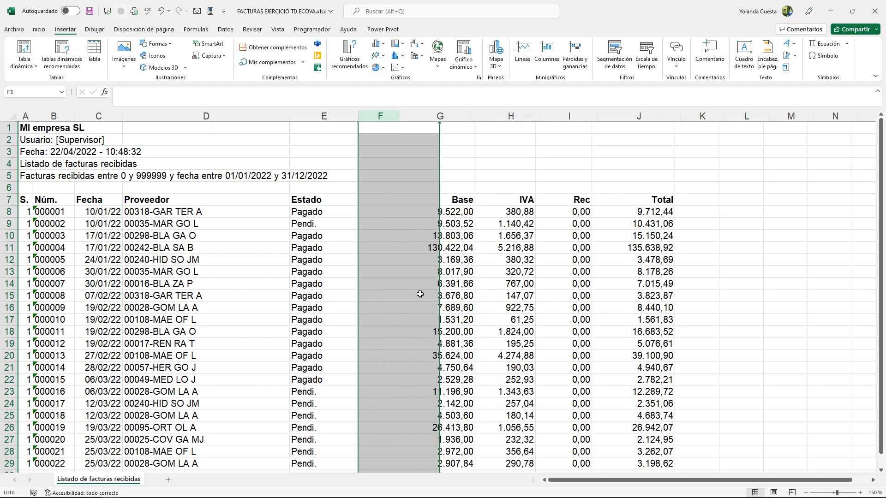
{"action": "left_click", "coordinate": [420, 165]}
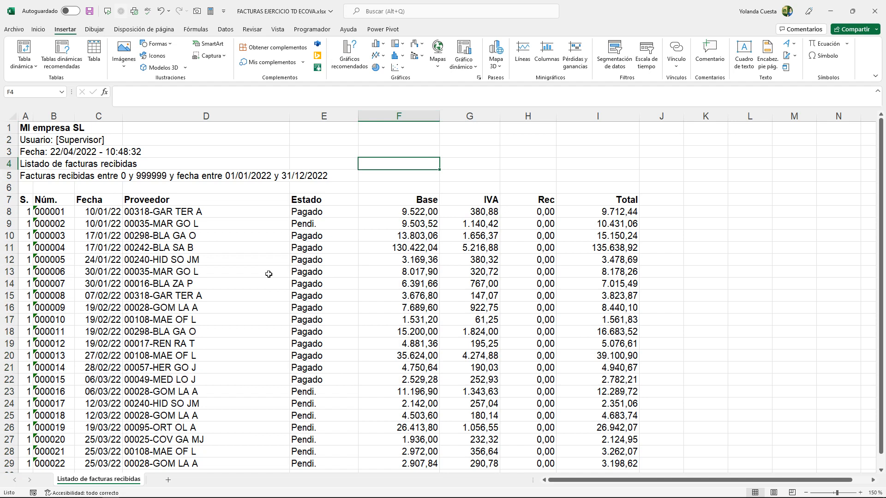
{"action": "left_click_drag", "start_coordinate": [24, 201], "coordinate": [610, 203]}
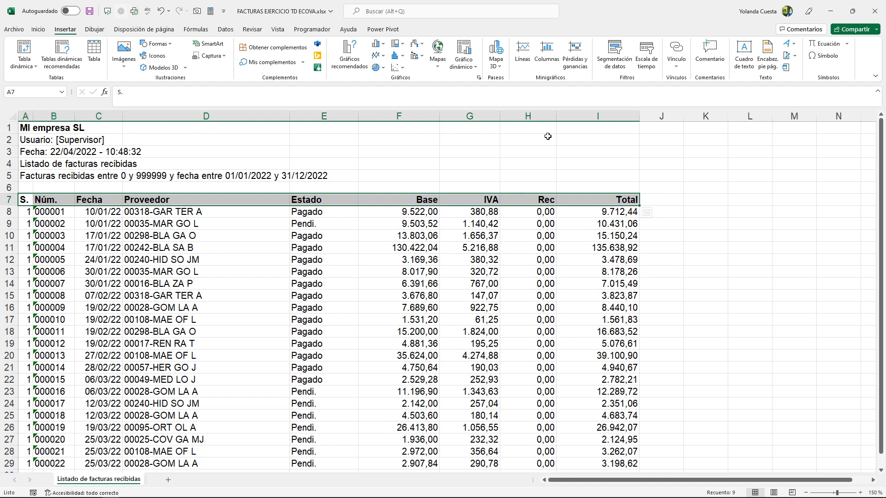
{"action": "left_click", "coordinate": [633, 149]}
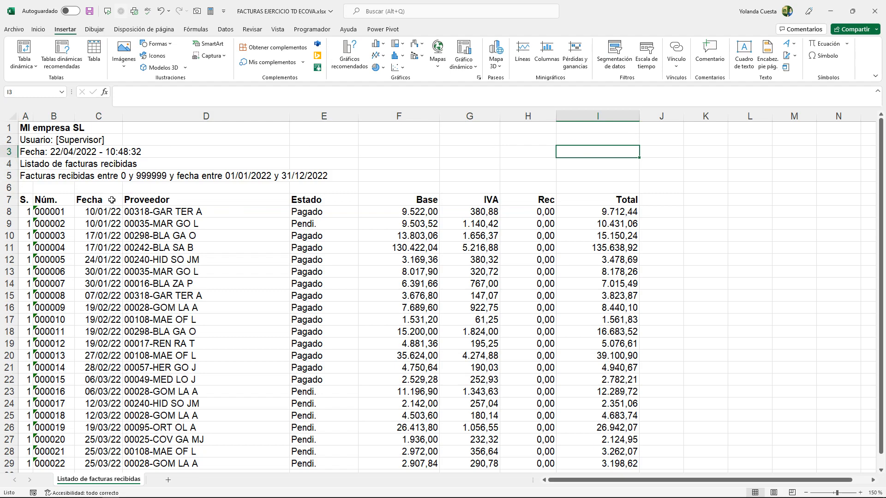
{"action": "left_click", "coordinate": [544, 163]}
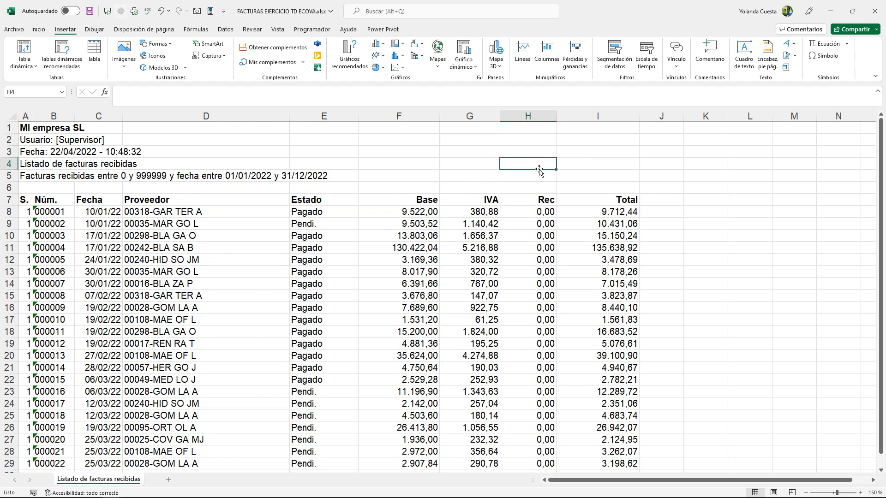
Ignore the number-stored-as-text error for the first two invoice numbers, in cells B8 and B9
{"action": "scroll", "coordinate": [538, 169], "scroll_direction": "up", "scroll_amount": 4, "text": "ctrl"}
{"action": "scroll", "coordinate": [539, 169], "scroll_direction": "up", "scroll_amount": 3, "text": "ctrl"}
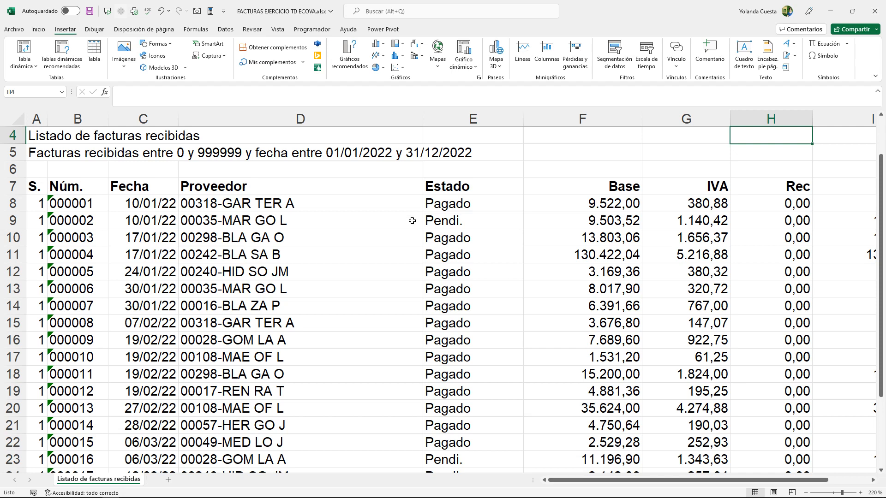
{"action": "left_click", "coordinate": [68, 203]}
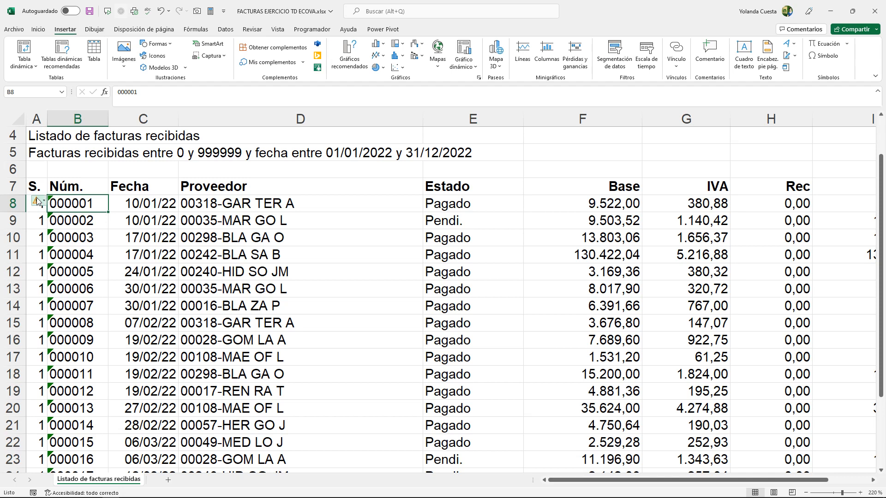
{"action": "left_click", "coordinate": [39, 201]}
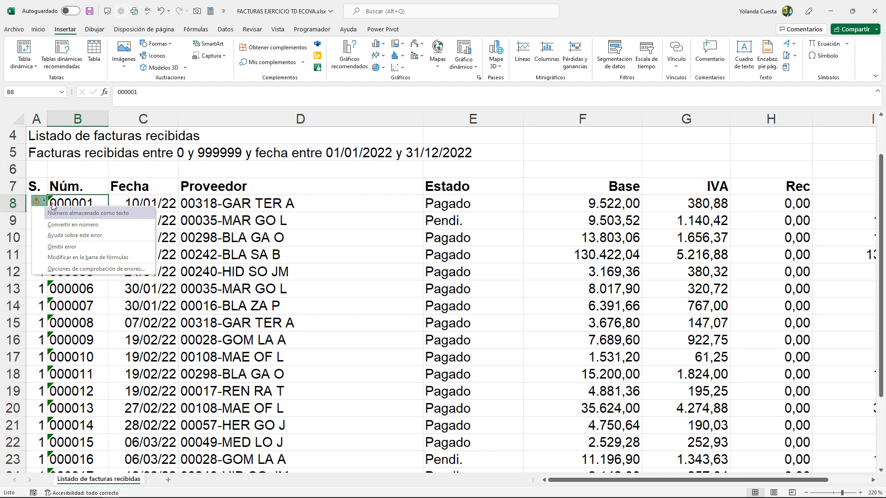
{"action": "left_click", "coordinate": [131, 248]}
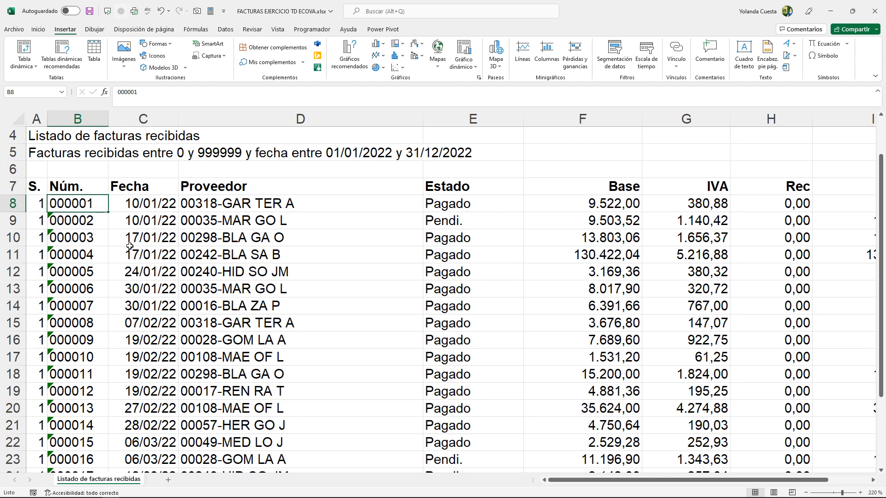
{"action": "left_click", "coordinate": [80, 220]}
{"action": "left_click", "coordinate": [38, 218]}
{"action": "left_click", "coordinate": [91, 268]}
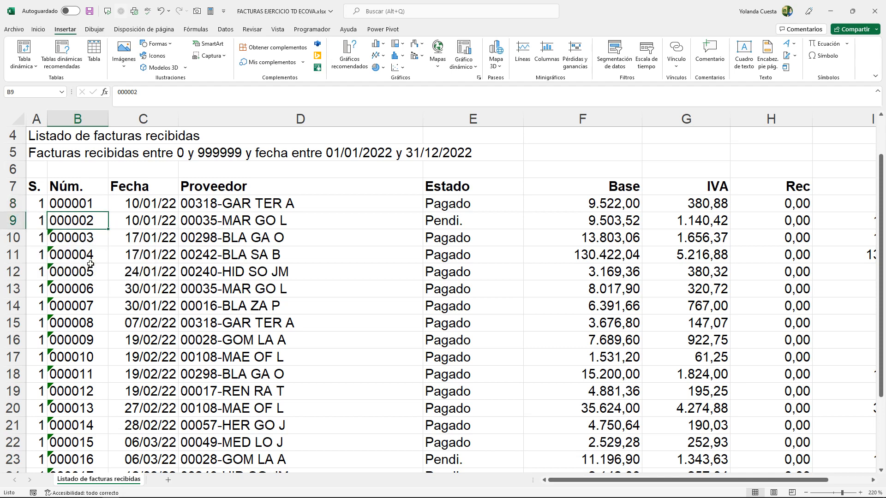
Ignore the number-stored-as-text error for all remaining invoice numbers, B10:B29, and check the Núm. column
{"action": "left_click_drag", "start_coordinate": [68, 239], "coordinate": [60, 450]}
{"action": "scroll", "coordinate": [57, 204], "scroll_direction": "up", "scroll_amount": 2}
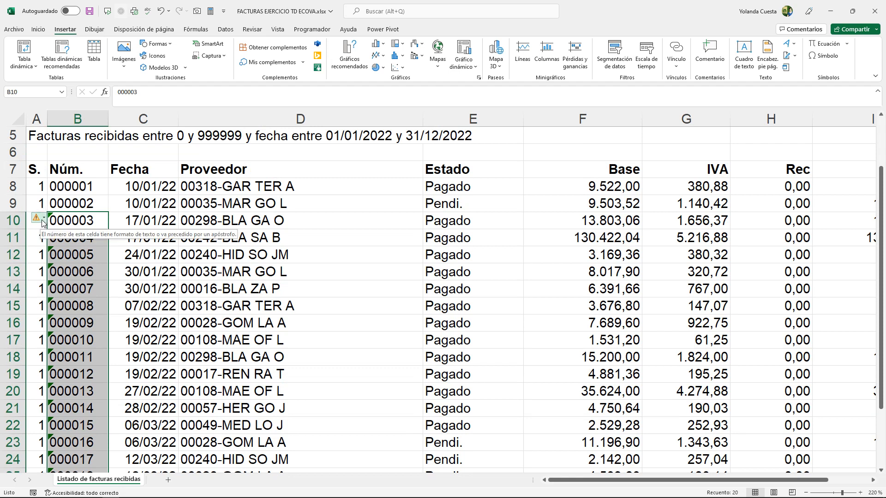
{"action": "left_click", "coordinate": [42, 221]}
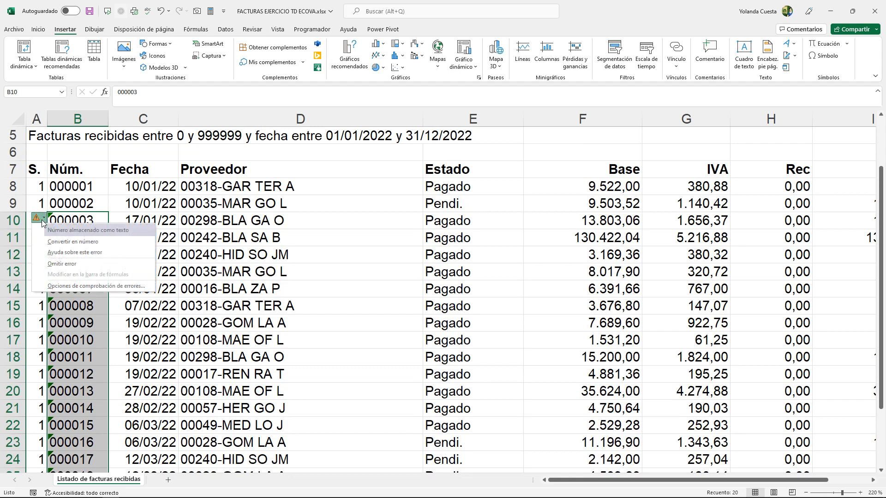
{"action": "left_click", "coordinate": [54, 264]}
{"action": "left_click", "coordinate": [75, 267]}
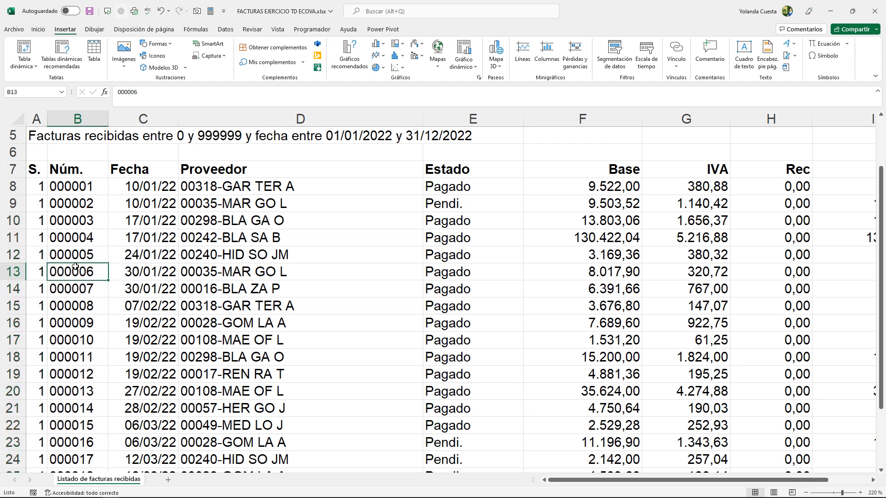
{"action": "scroll", "coordinate": [75, 267], "scroll_direction": "down", "scroll_amount": 6}
{"action": "scroll", "coordinate": [75, 266], "scroll_direction": "down", "scroll_amount": 1}
{"action": "scroll", "coordinate": [75, 266], "scroll_direction": "up", "scroll_amount": 8}
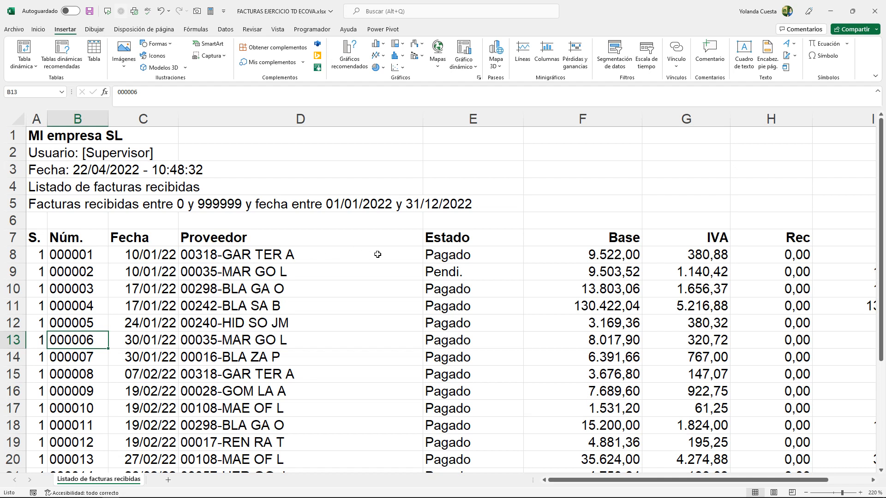
Check the values in the Rec column H and delete the whole column
{"action": "left_click", "coordinate": [770, 119]}
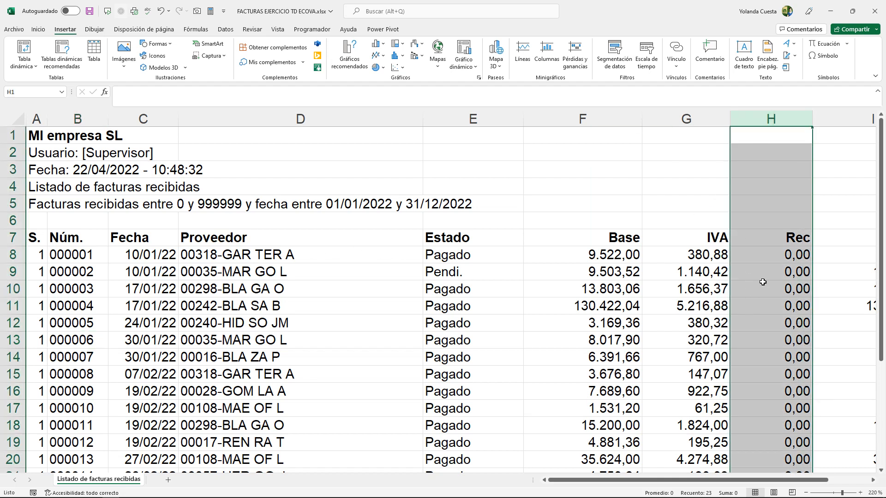
{"action": "scroll", "coordinate": [777, 190], "scroll_direction": "down", "scroll_amount": 4}
{"action": "scroll", "coordinate": [777, 189], "scroll_direction": "down", "scroll_amount": 2}
{"action": "scroll", "coordinate": [776, 189], "scroll_direction": "up", "scroll_amount": 6}
{"action": "right_click", "coordinate": [778, 191]}
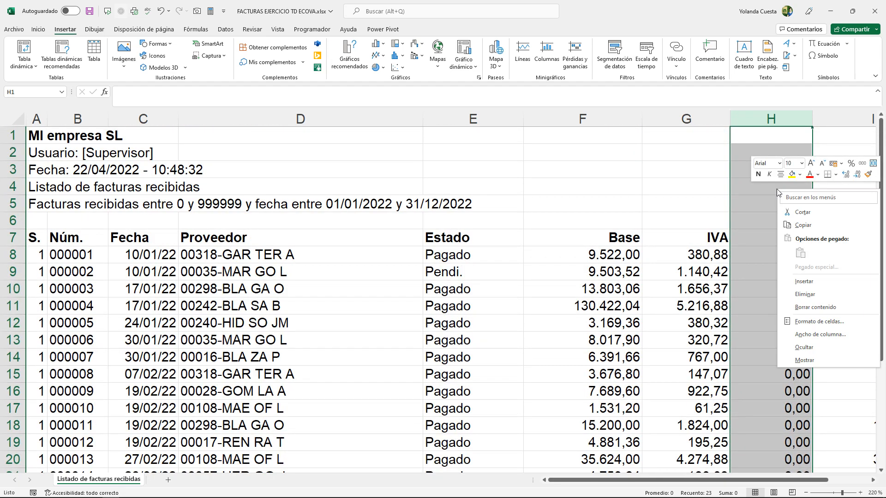
{"action": "left_click", "coordinate": [813, 295]}
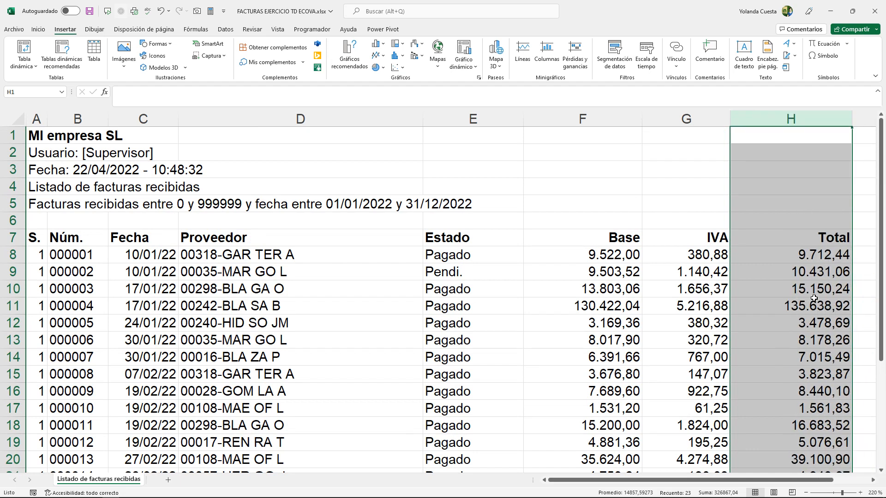
Start Text to Columns on the whole Proveedor column D, treating the data as delimited
{"action": "left_click", "coordinate": [261, 256]}
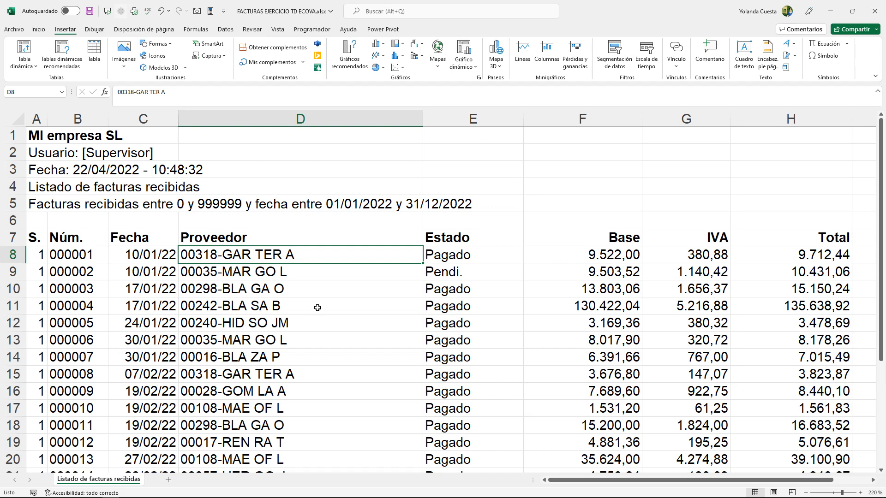
{"action": "left_click", "coordinate": [310, 118]}
{"action": "right_click", "coordinate": [310, 118]}
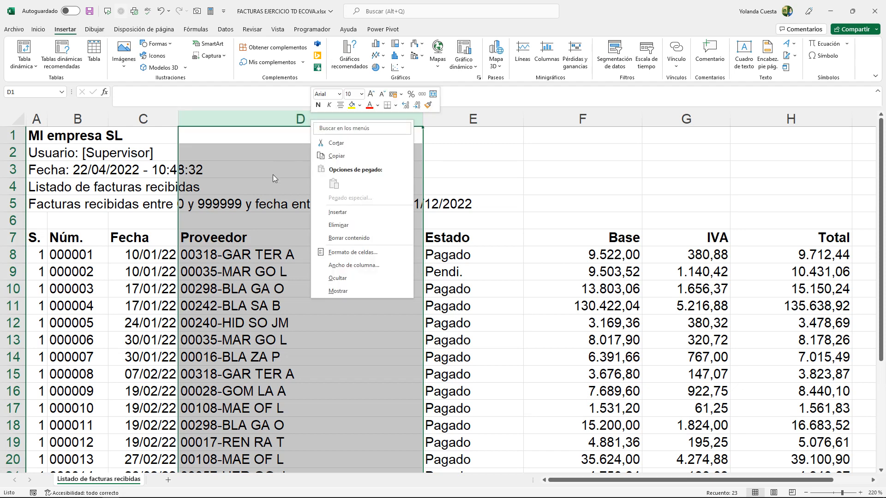
{"action": "key", "text": "Escape"}
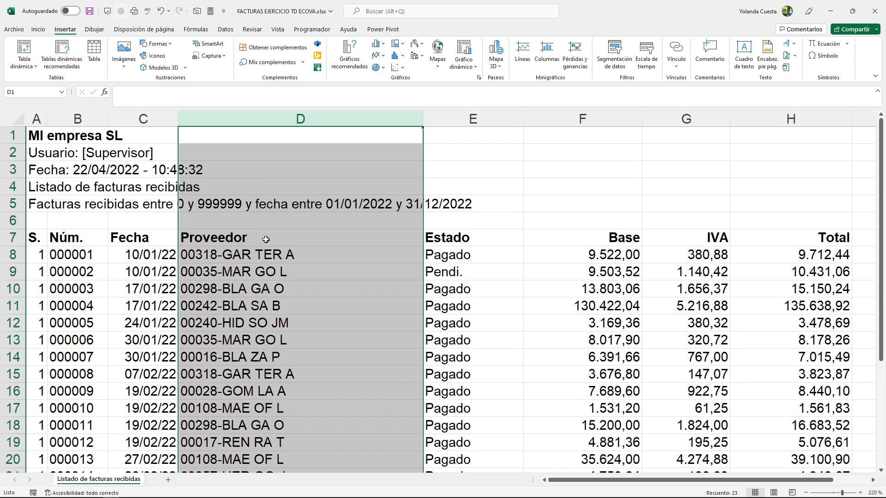
{"action": "left_click", "coordinate": [223, 30]}
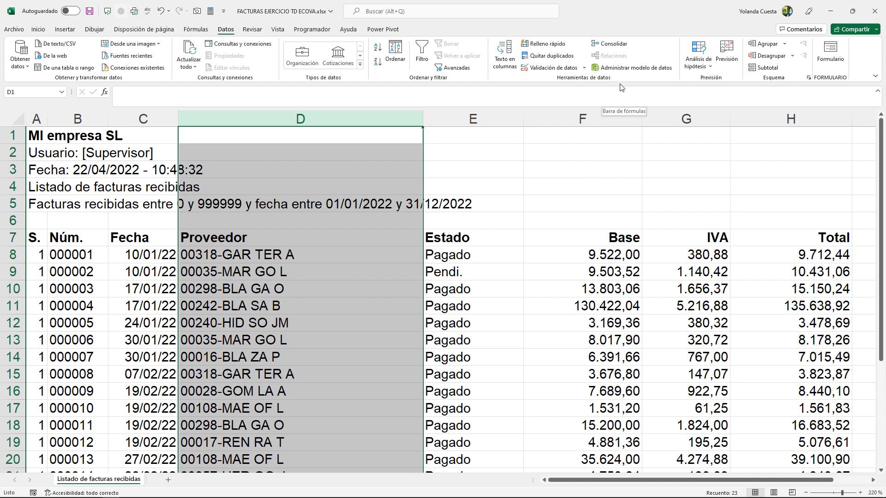
{"action": "left_click", "coordinate": [501, 58]}
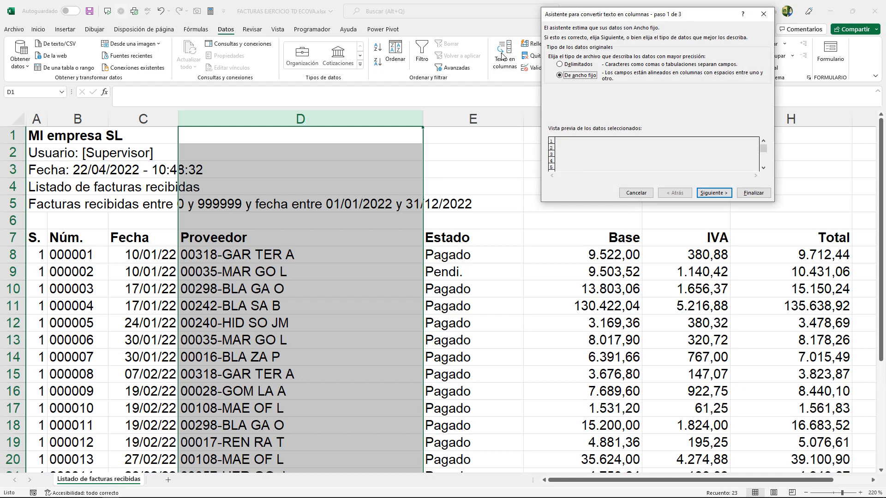
{"action": "left_click", "coordinate": [574, 65]}
{"action": "left_click", "coordinate": [711, 196]}
{"action": "left_click", "coordinate": [711, 194]}
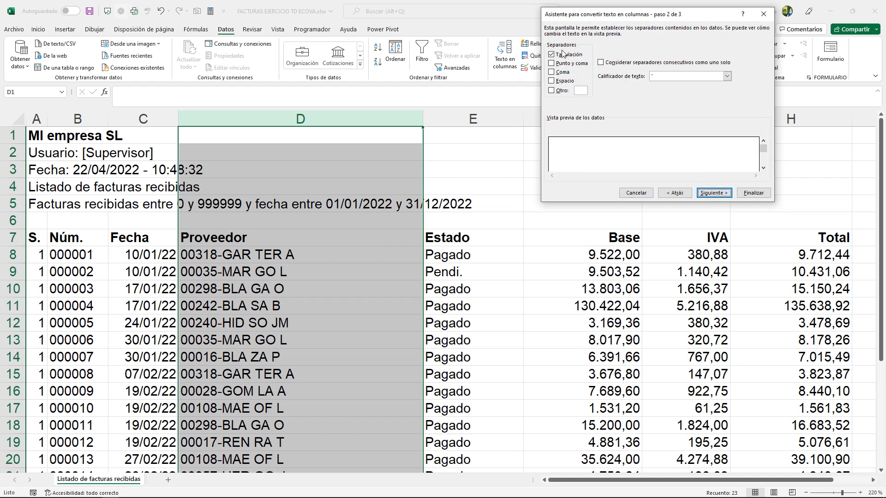
Set a hyphen as the only separator and try the split, declining to replace the existing data in the next column
{"action": "left_click", "coordinate": [552, 91]}
{"action": "left_click", "coordinate": [552, 55]}
{"action": "left_click", "coordinate": [582, 92]}
{"action": "left_click", "coordinate": [710, 193]}
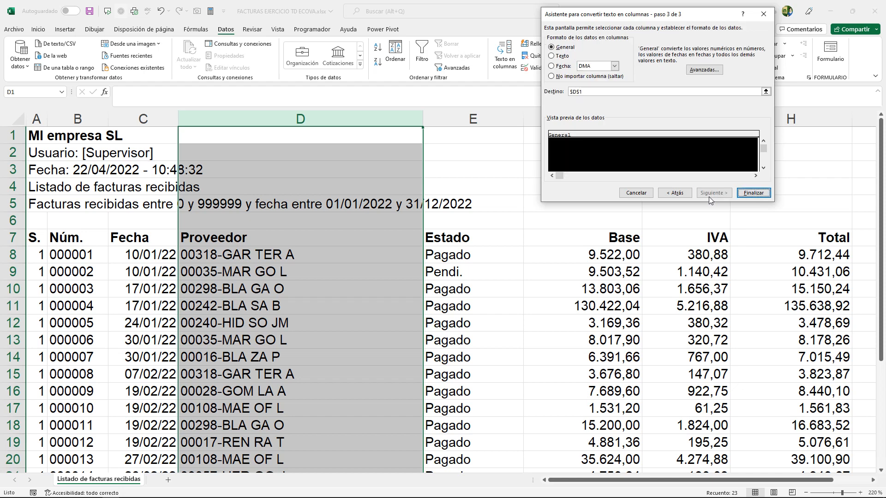
{"action": "left_click", "coordinate": [753, 194]}
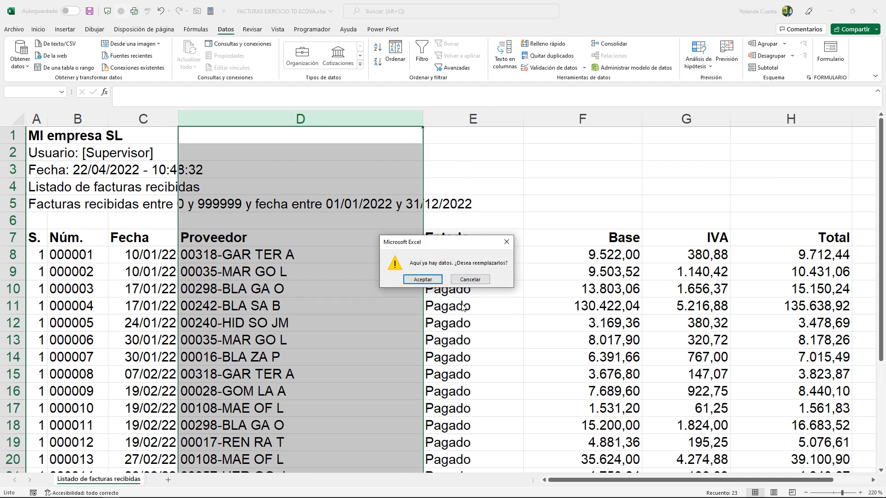
{"action": "left_click", "coordinate": [470, 280]}
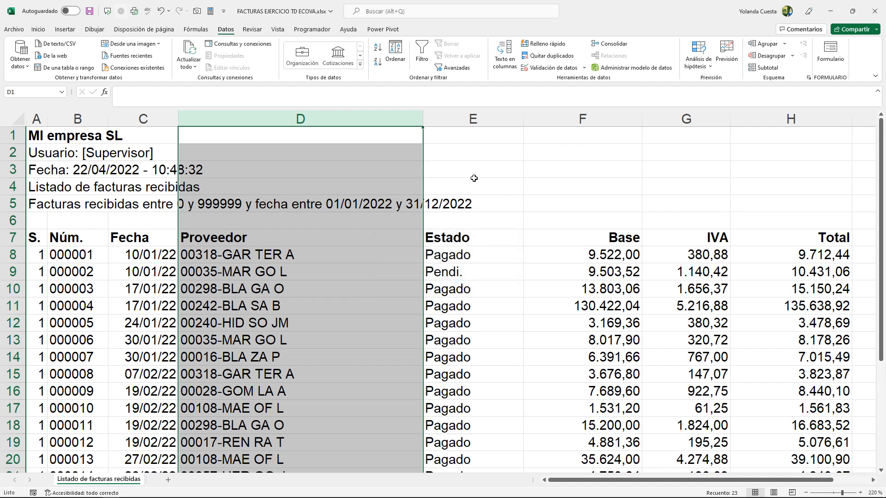
Insert an empty column E between the Proveedor and Estado columns
{"action": "right_click", "coordinate": [446, 121]}
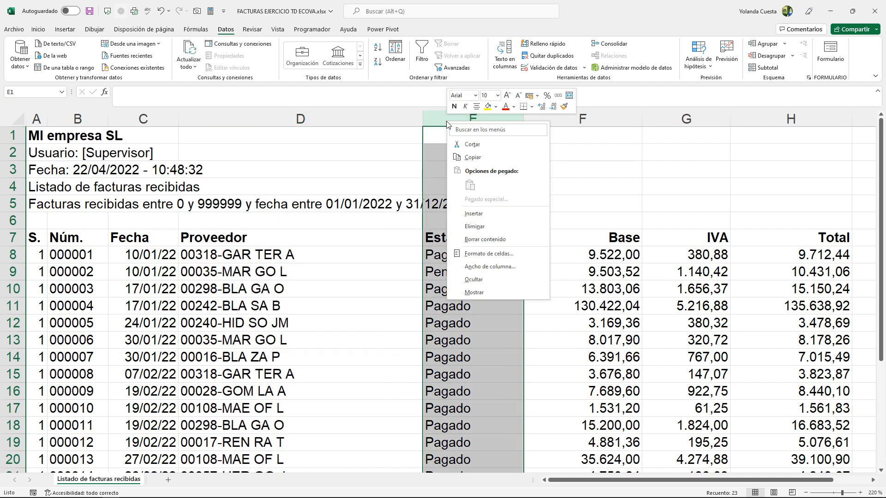
{"action": "left_click", "coordinate": [471, 214]}
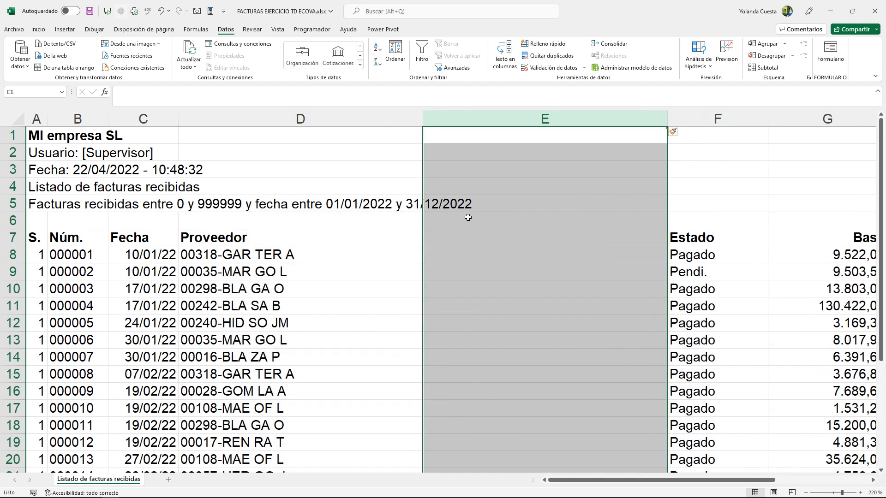
{"action": "left_click", "coordinate": [338, 237]}
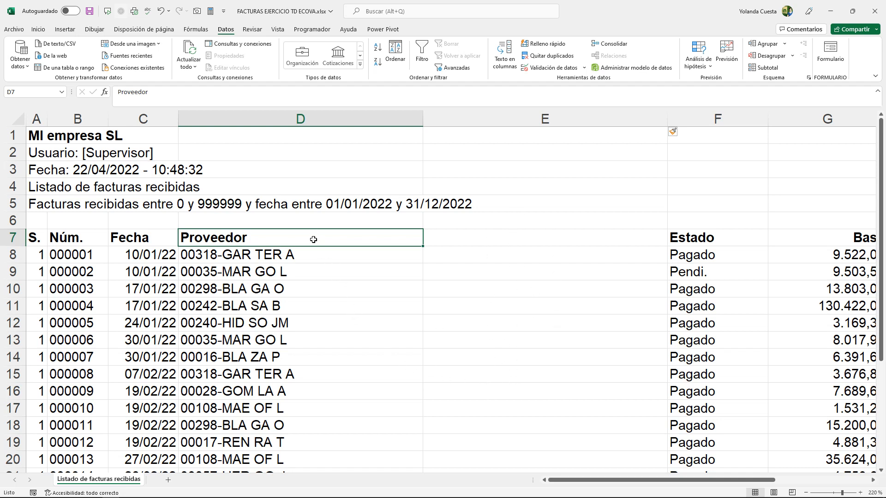
Split the Proveedor column D at the hyphen with Text to Columns, placing supplier numbers in D and names in E
{"action": "left_click", "coordinate": [327, 120]}
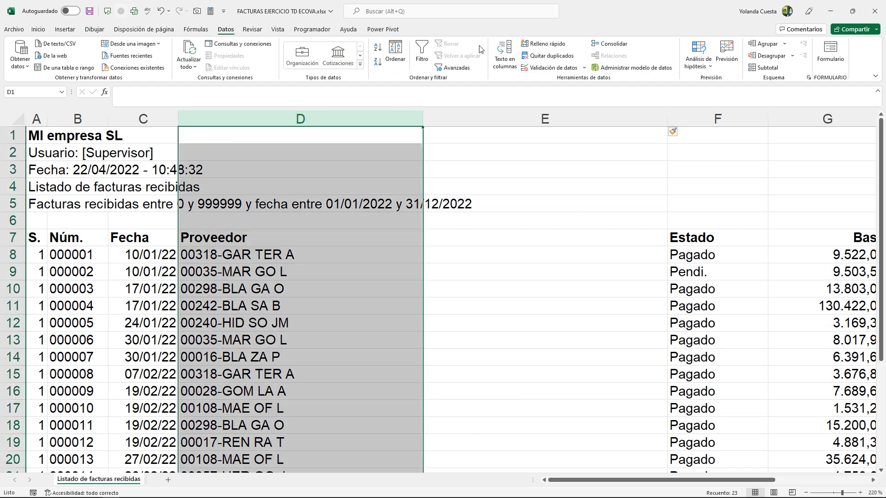
{"action": "left_click", "coordinate": [507, 58]}
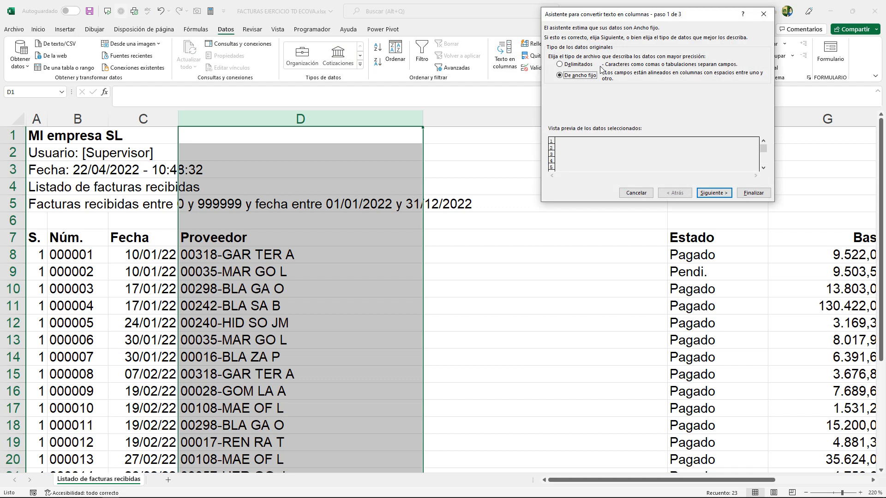
{"action": "left_click", "coordinate": [583, 66]}
{"action": "left_click", "coordinate": [697, 196]}
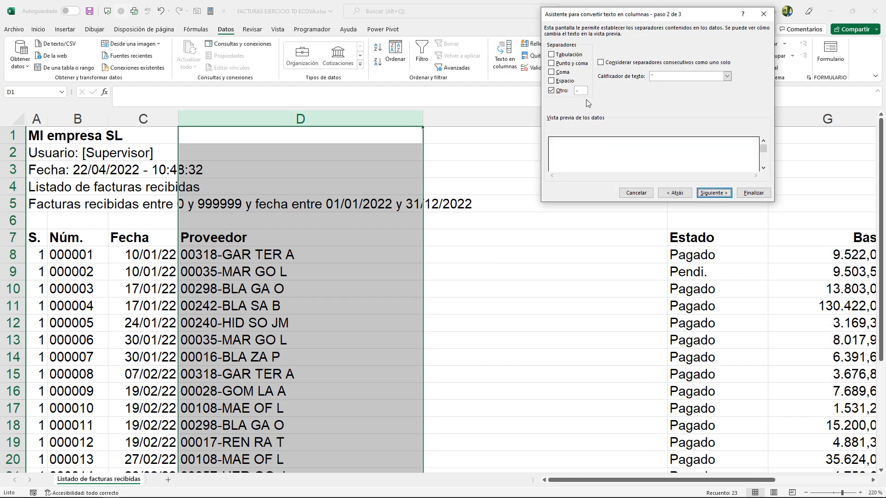
{"action": "left_click", "coordinate": [716, 192]}
{"action": "left_click", "coordinate": [753, 193]}
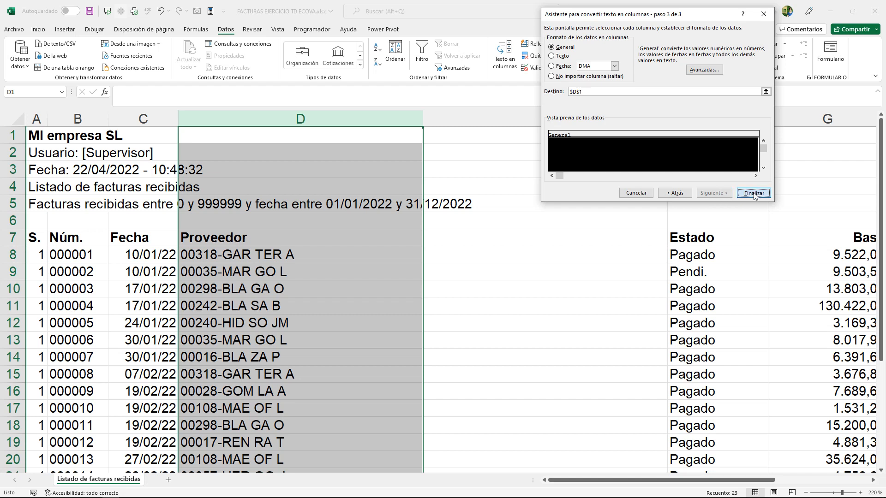
{"action": "left_click", "coordinate": [472, 324]}
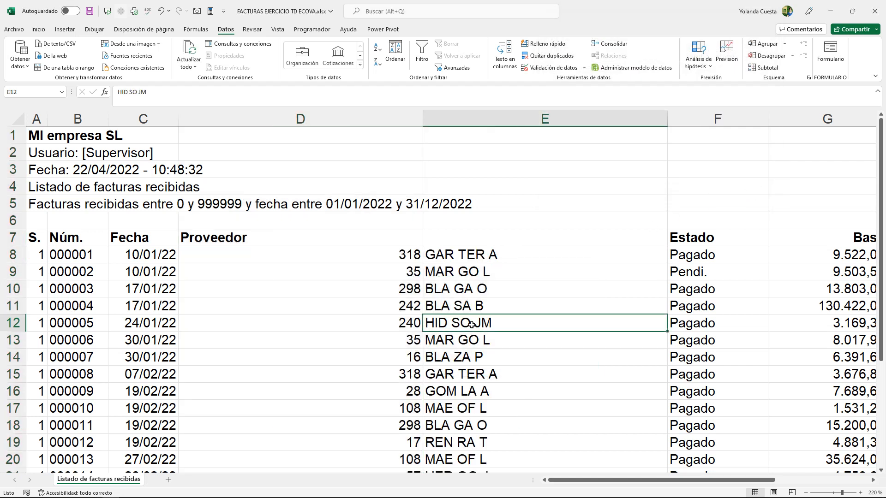
{"action": "left_click", "coordinate": [315, 267]}
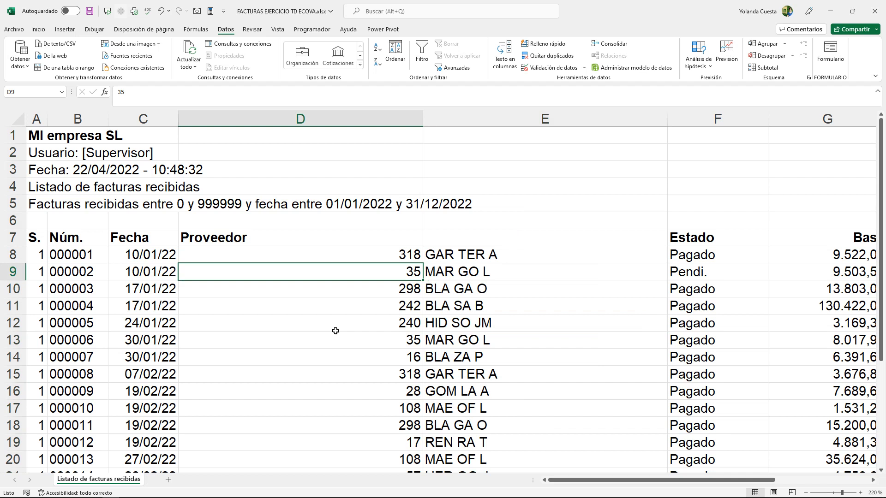
{"action": "left_click", "coordinate": [538, 252]}
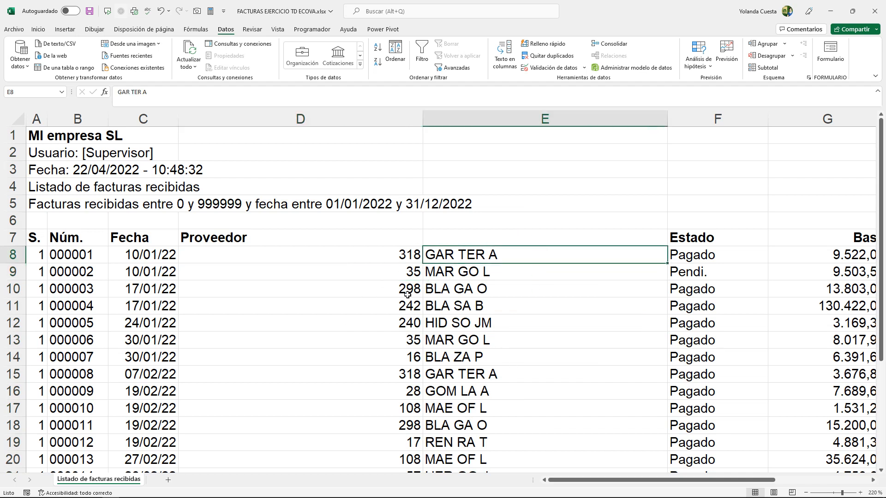
Change the heading in cell D7 to "Proveedor Nº"
{"action": "left_click", "coordinate": [290, 236]}
{"action": "double_click", "coordinate": [289, 237]}
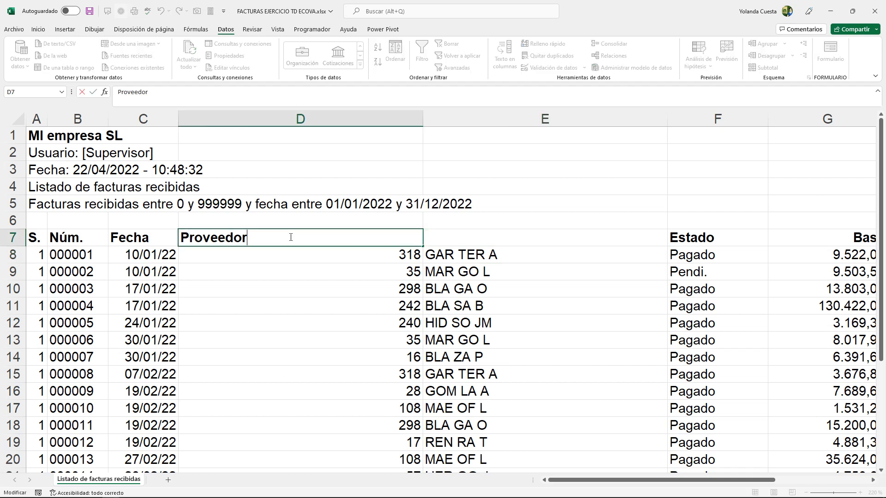
{"action": "type", "text": "Nª"}
{"action": "key", "text": "BackSpace"}
{"action": "type", "text": "º"}
{"action": "key", "text": "ctrl+Return"}
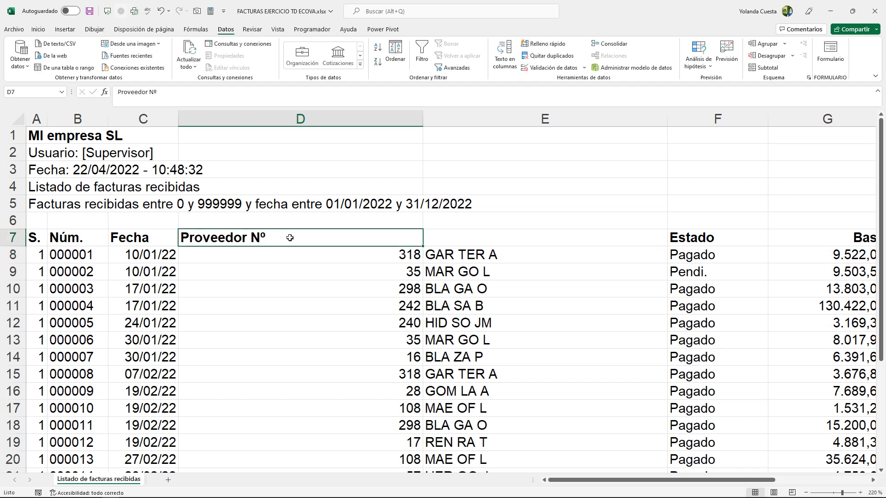
Copy the heading from D7 into E7 and shorten it there to "Proveedor"
{"action": "key", "text": "ctrl+c"}
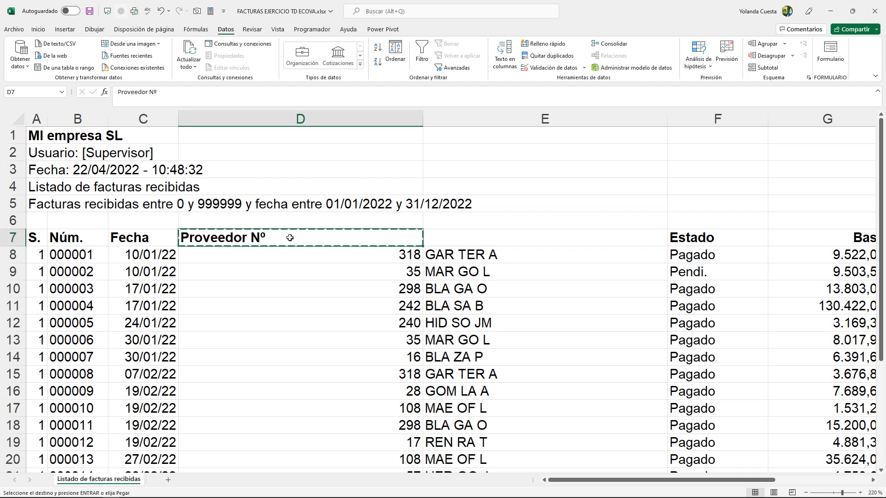
{"action": "key", "text": "Right"}
{"action": "key", "text": "ctrl+v"}
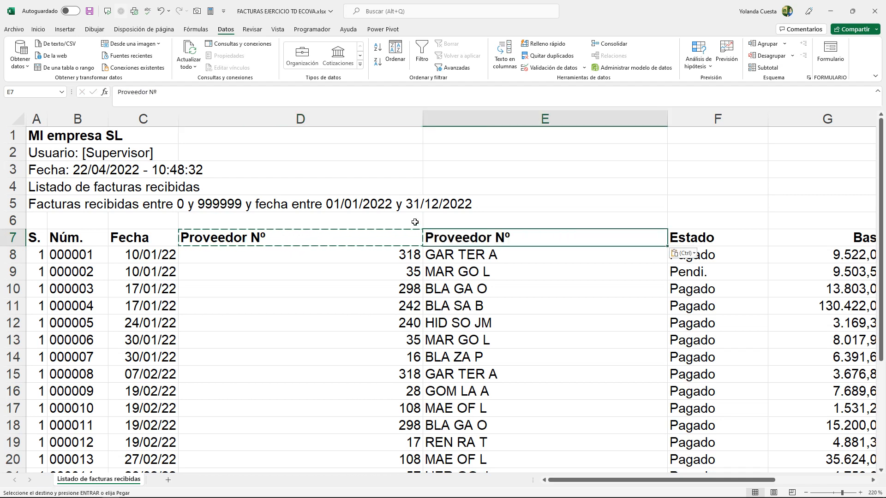
{"action": "double_click", "coordinate": [529, 240]}
{"action": "key", "text": "BackSpace"}
{"action": "key", "text": "BackSpace"}
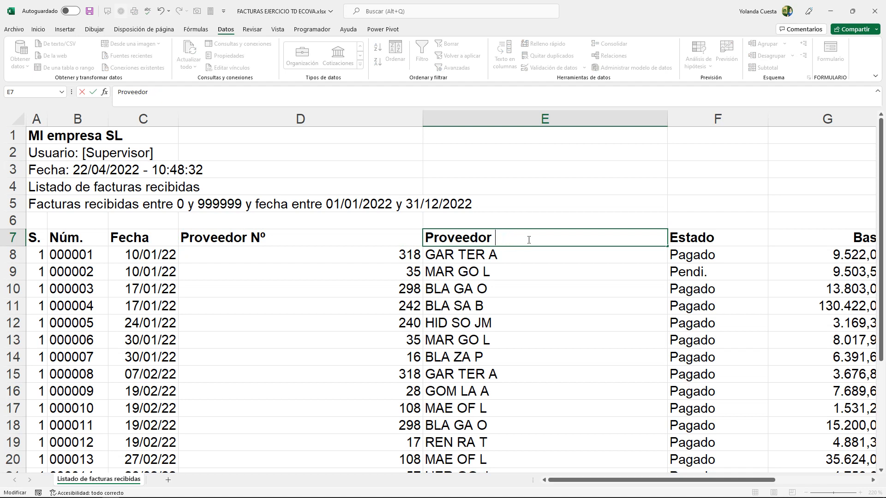
{"action": "left_click", "coordinate": [530, 183]}
Autofit the widths of columns D, E and F to their contents
{"action": "double_click", "coordinate": [423, 119]}
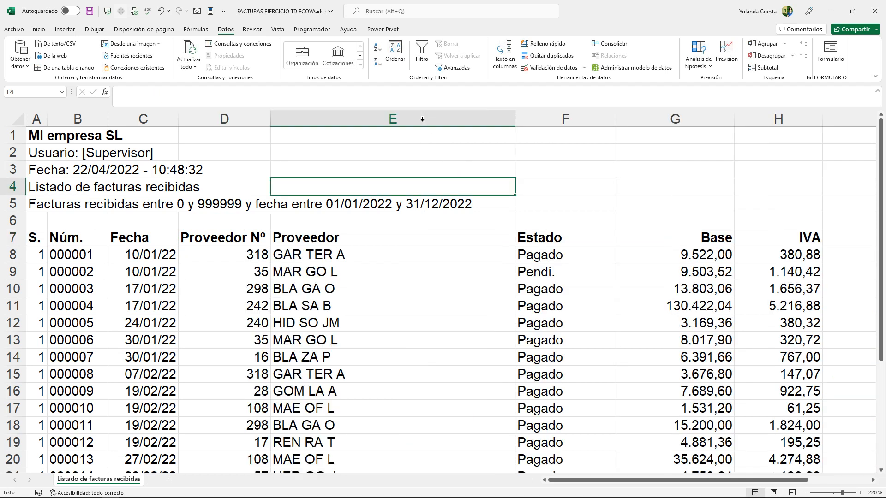
{"action": "double_click", "coordinate": [515, 119]}
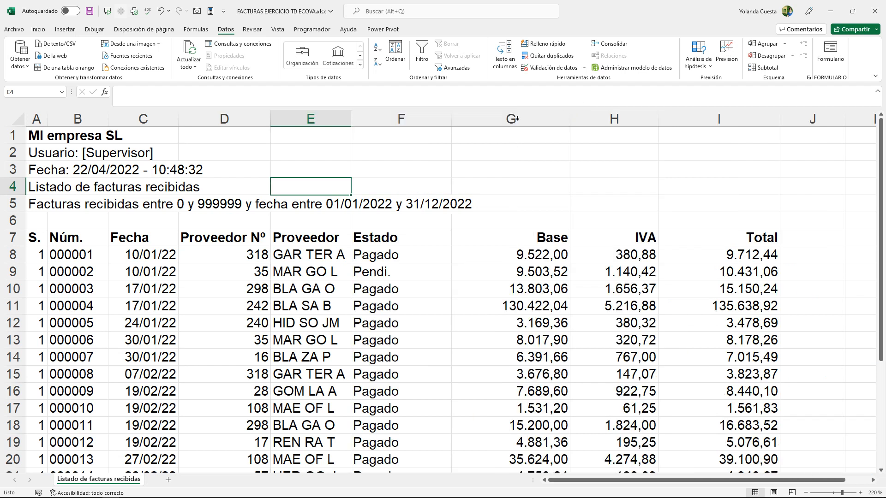
{"action": "double_click", "coordinate": [449, 117]}
{"action": "left_click", "coordinate": [454, 150]}
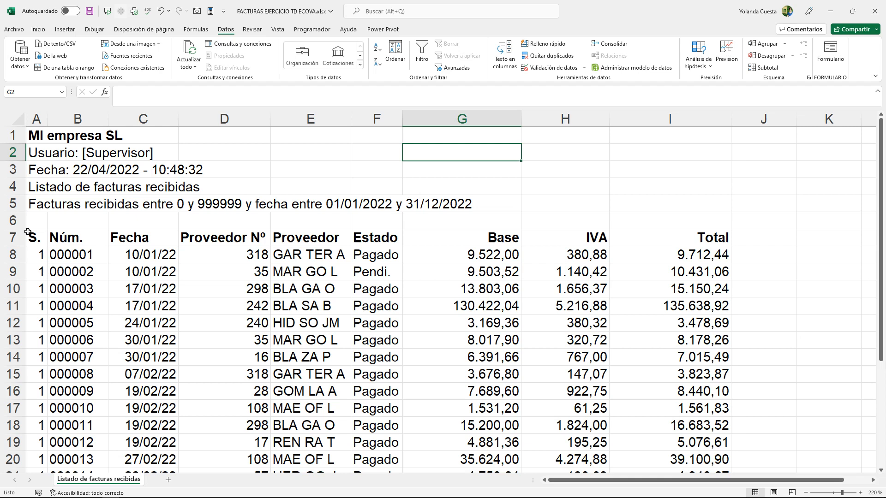
Select the full invoice list A7:I29, including its headings, and check it as one continuous data range
{"action": "left_click_drag", "start_coordinate": [30, 240], "coordinate": [688, 434]}
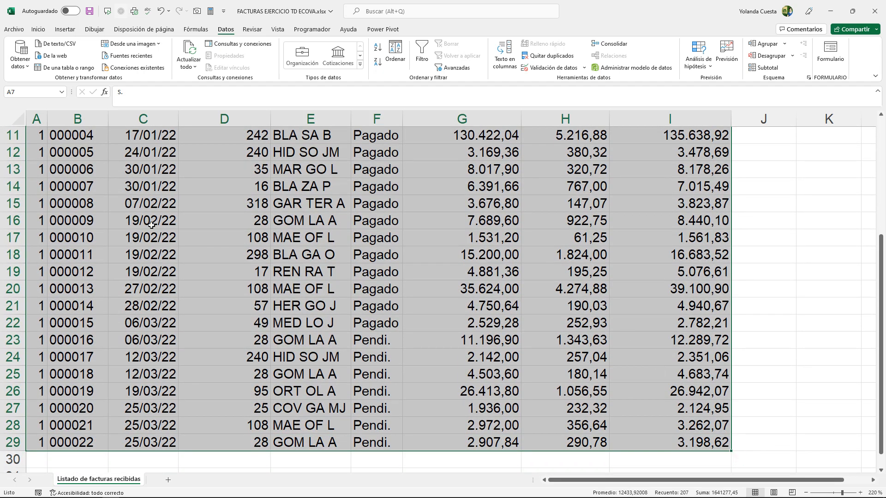
{"action": "scroll", "coordinate": [346, 333], "scroll_direction": "up", "scroll_amount": 3}
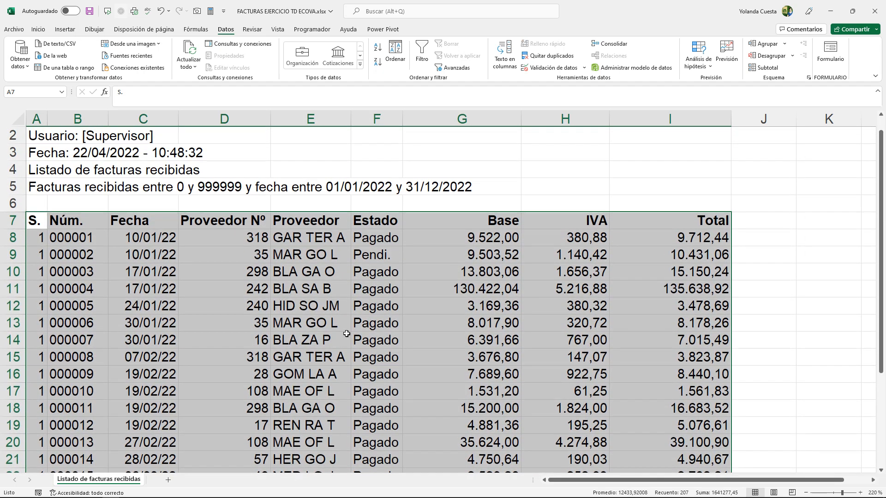
{"action": "left_click", "coordinate": [314, 326]}
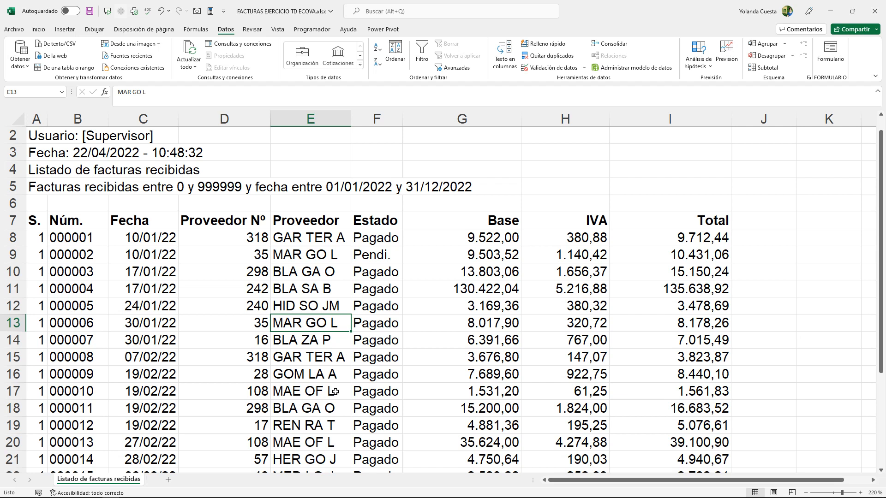
{"action": "key", "text": "ctrl+a"}
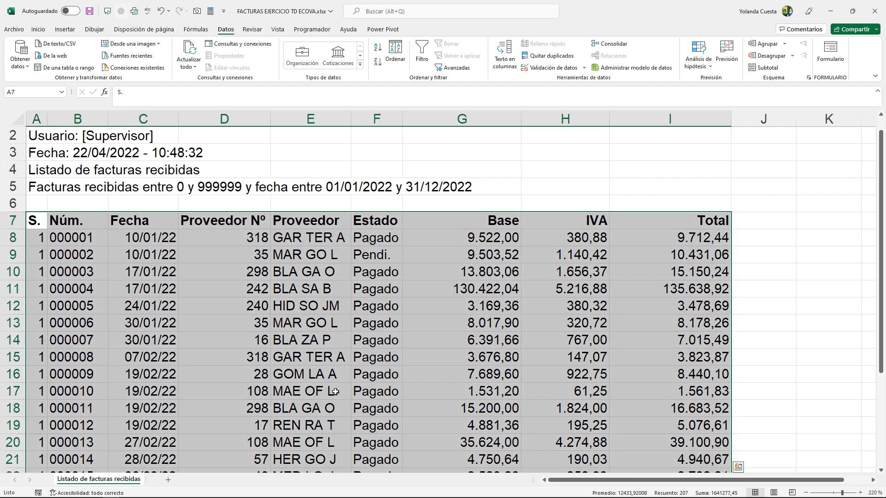
{"action": "scroll", "coordinate": [316, 323], "scroll_direction": "down", "scroll_amount": 5}
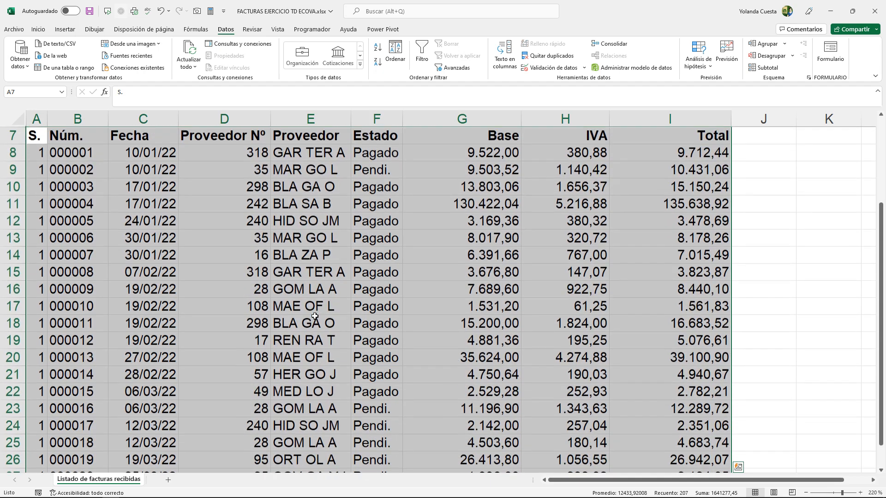
Create a pivot table on a new worksheet from the invoice list range A7:I29
{"action": "scroll", "coordinate": [315, 316], "scroll_direction": "up", "scroll_amount": 5}
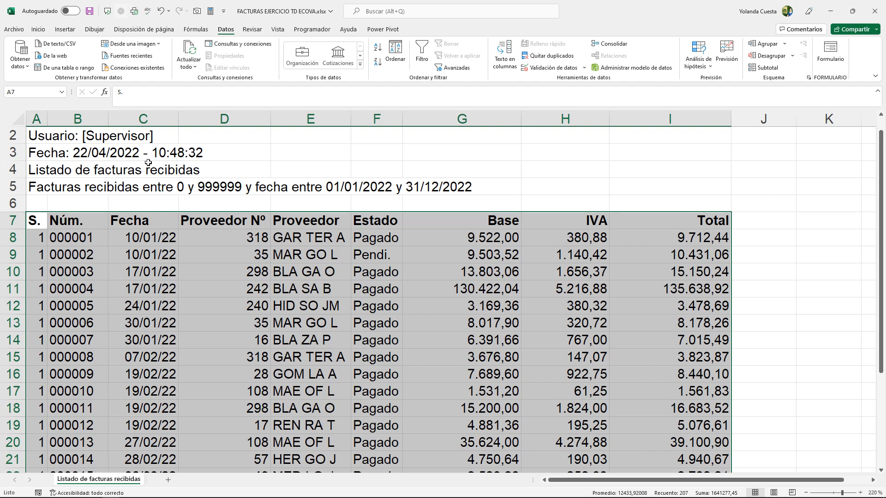
{"action": "left_click", "coordinate": [62, 30]}
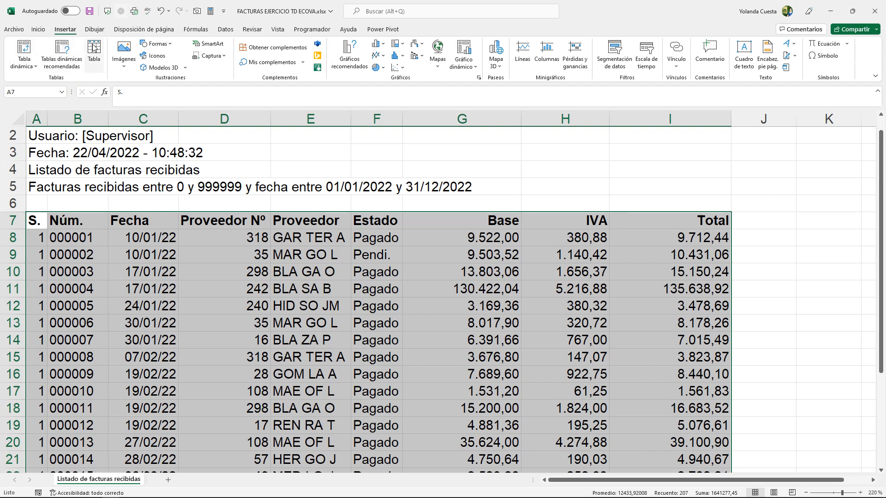
{"action": "left_click", "coordinate": [22, 48]}
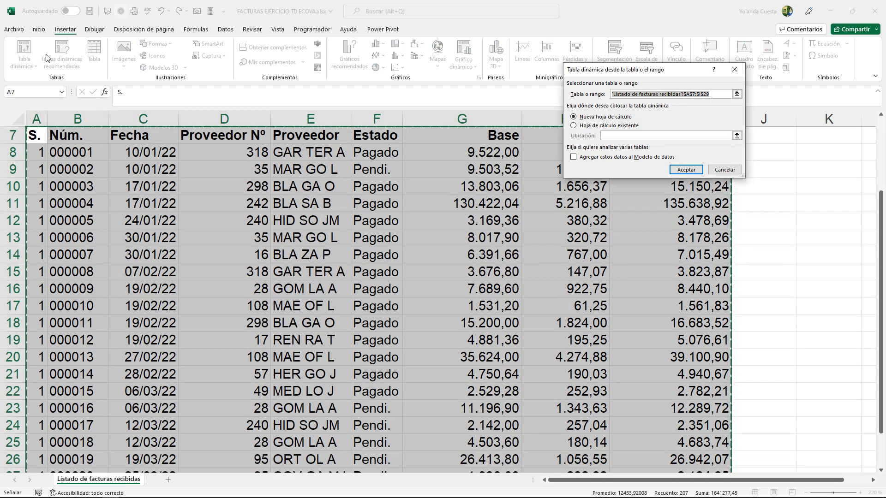
{"action": "left_click_drag", "start_coordinate": [655, 70], "coordinate": [397, 99]}
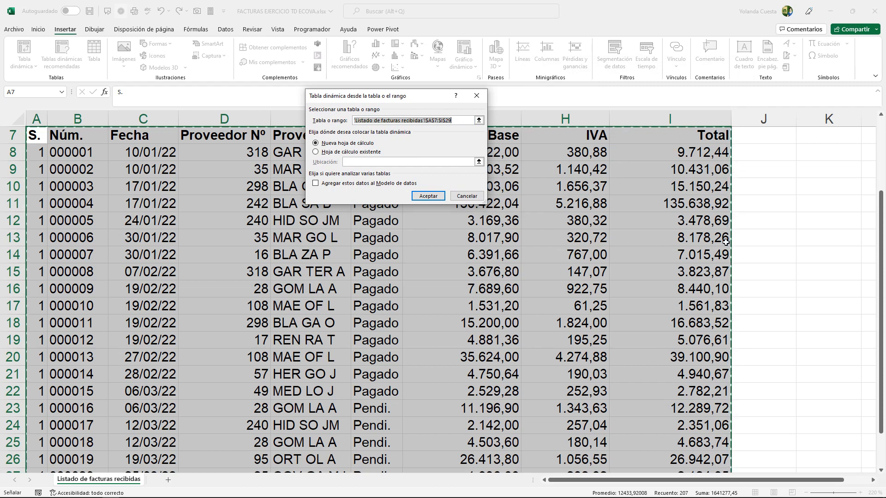
{"action": "scroll", "coordinate": [693, 347], "scroll_direction": "down", "scroll_amount": 3}
{"action": "scroll", "coordinate": [694, 347], "scroll_direction": "up", "scroll_amount": 4}
{"action": "scroll", "coordinate": [683, 336], "scroll_direction": "up", "scroll_amount": 1}
{"action": "scroll", "coordinate": [683, 337], "scroll_direction": "down", "scroll_amount": 1}
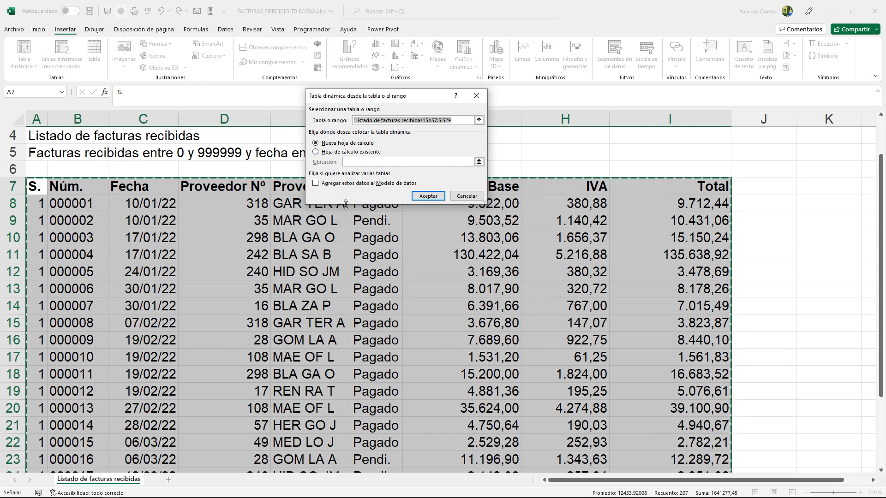
{"action": "left_click", "coordinate": [428, 196]}
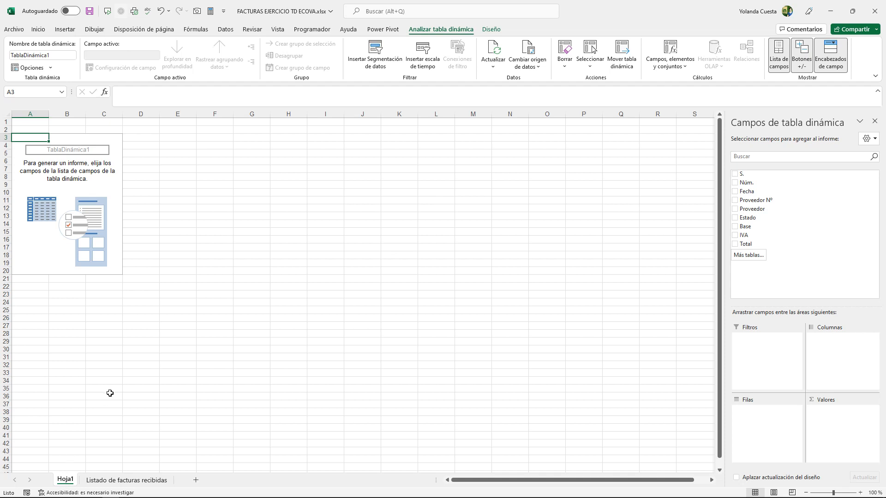
Summarize invoice totals by payment status, with Estado in the pivot table's rows and the sum of Total as values
{"action": "left_click", "coordinate": [108, 480]}
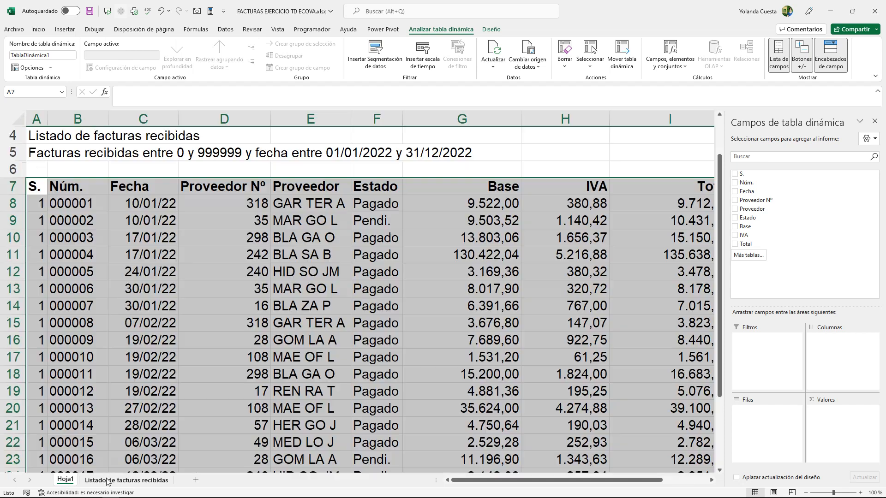
{"action": "left_click", "coordinate": [64, 481]}
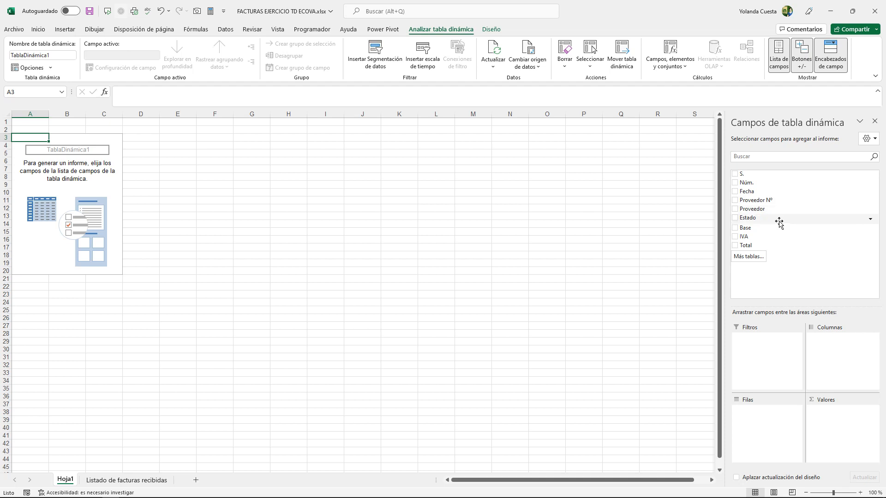
{"action": "left_click_drag", "start_coordinate": [779, 222], "coordinate": [769, 439]}
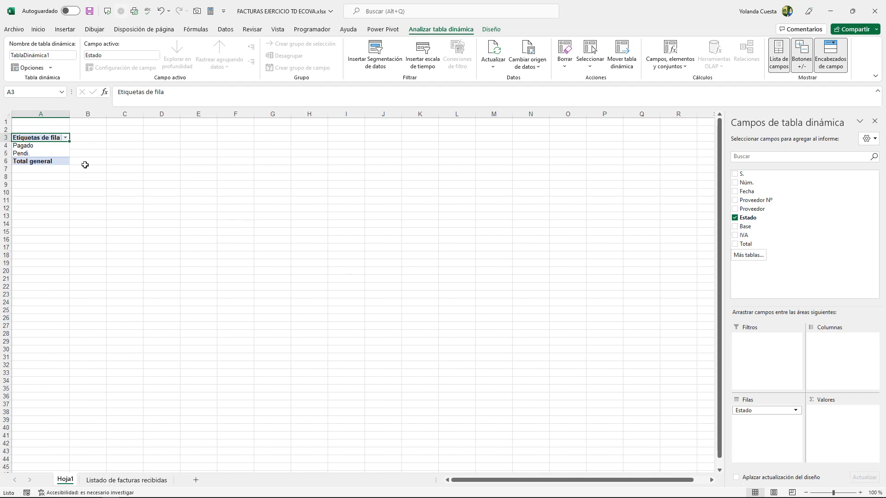
{"action": "left_click_drag", "start_coordinate": [746, 244], "coordinate": [847, 427]}
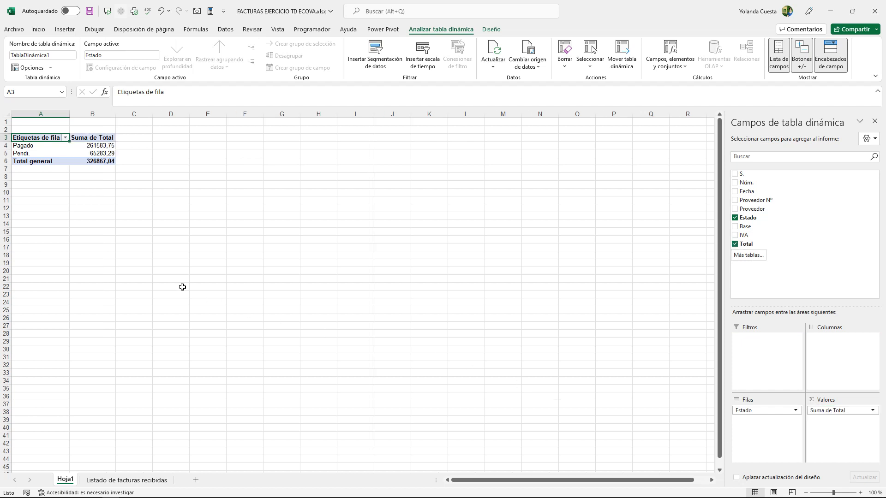
{"action": "left_click", "coordinate": [149, 169]}
{"action": "scroll", "coordinate": [149, 170], "scroll_direction": "up", "scroll_amount": 7}
{"action": "left_click", "coordinate": [142, 188]}
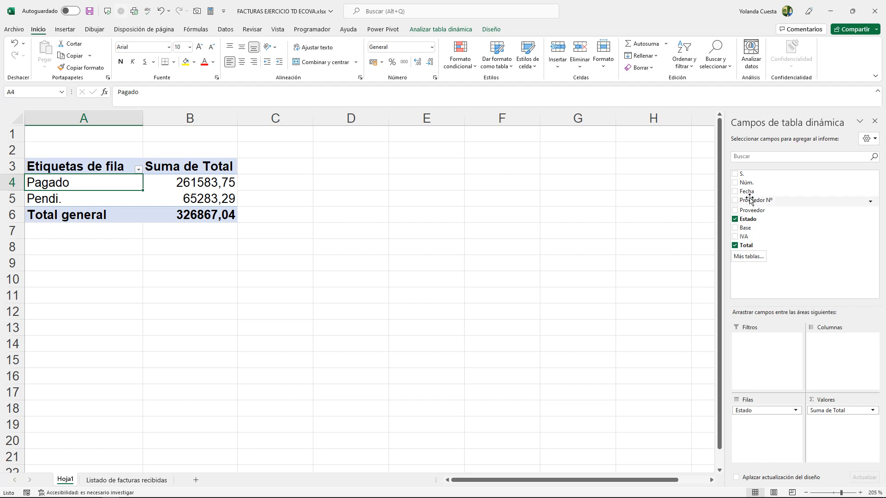
Add Proveedor as a report filter, allow multiple selection and limit the pivot table to supplier BLA GA O
{"action": "left_click_drag", "start_coordinate": [749, 210], "coordinate": [757, 355]}
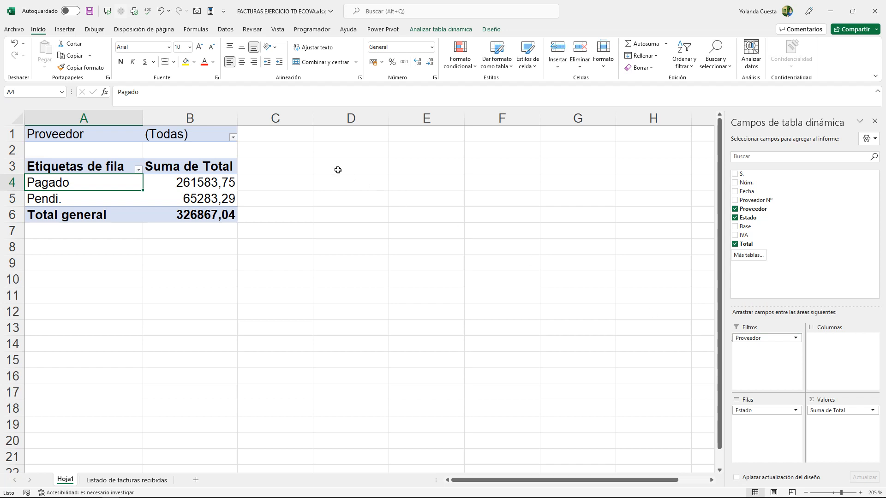
{"action": "left_click", "coordinate": [233, 137]}
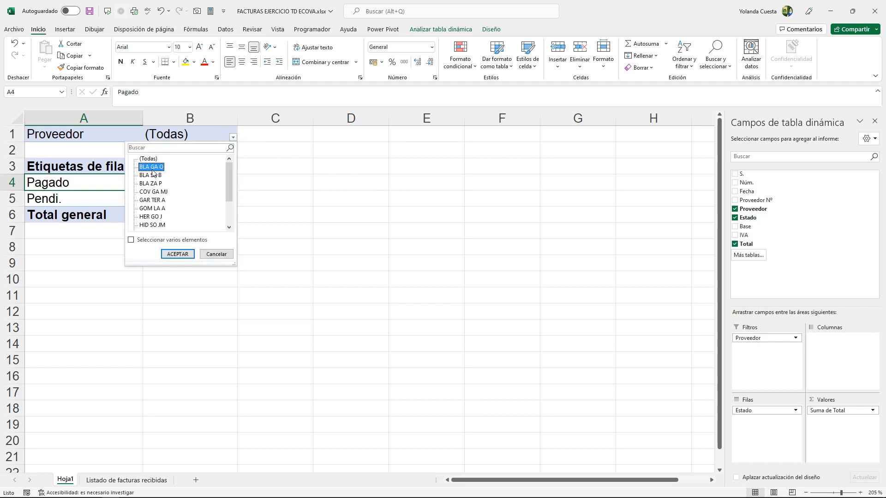
{"action": "left_click", "coordinate": [131, 240]}
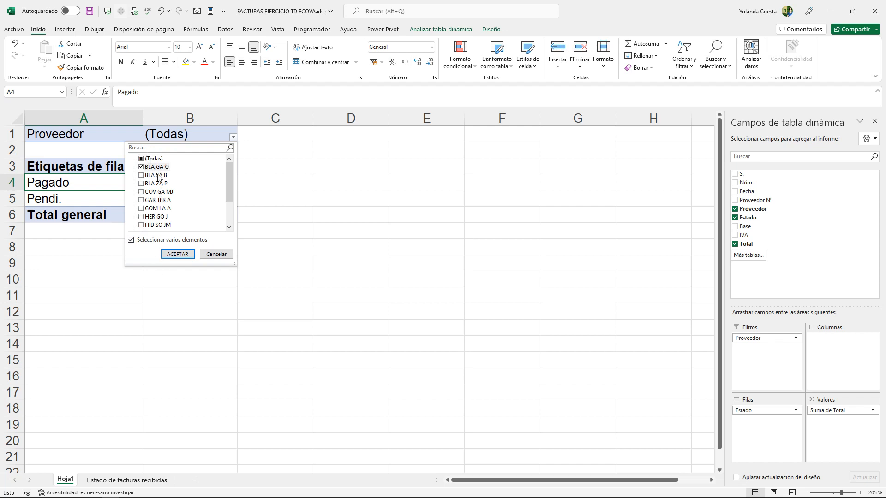
{"action": "left_click", "coordinate": [176, 255]}
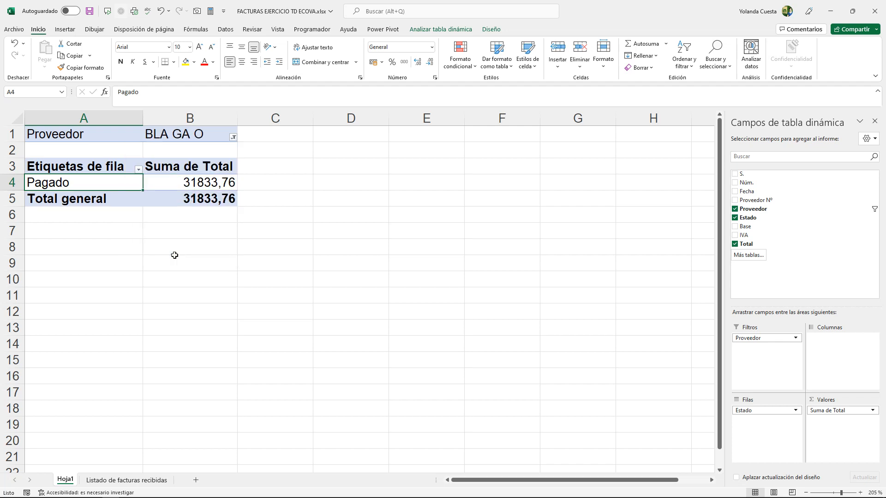
Reset the Proveedor report filter to include all suppliers
{"action": "left_click", "coordinate": [233, 137]}
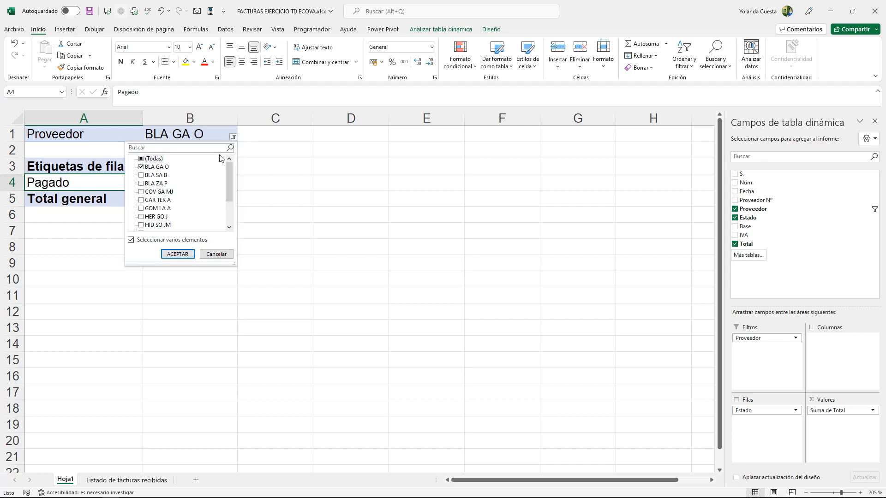
{"action": "left_click", "coordinate": [141, 159]}
{"action": "left_click", "coordinate": [173, 254]}
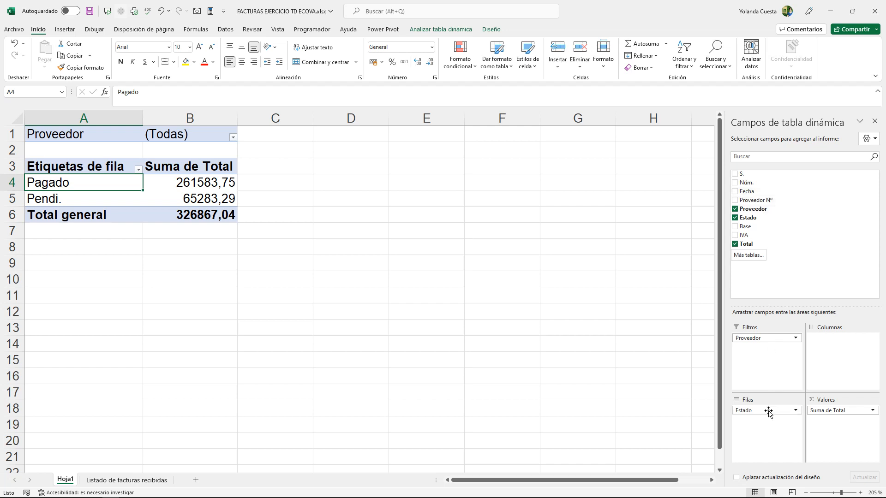
Remove Estado, Proveedor and Suma de Total from the pivot table layout
{"action": "left_click_drag", "start_coordinate": [768, 410], "coordinate": [639, 390]}
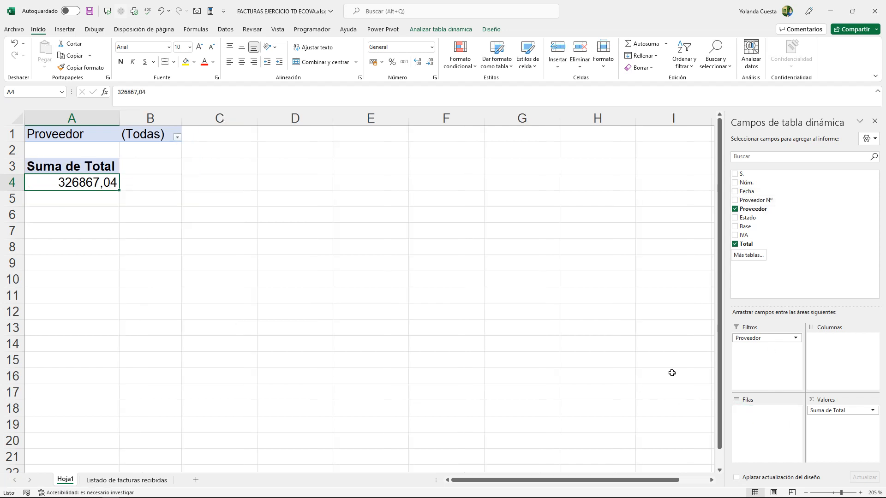
{"action": "left_click_drag", "start_coordinate": [774, 343], "coordinate": [597, 320]}
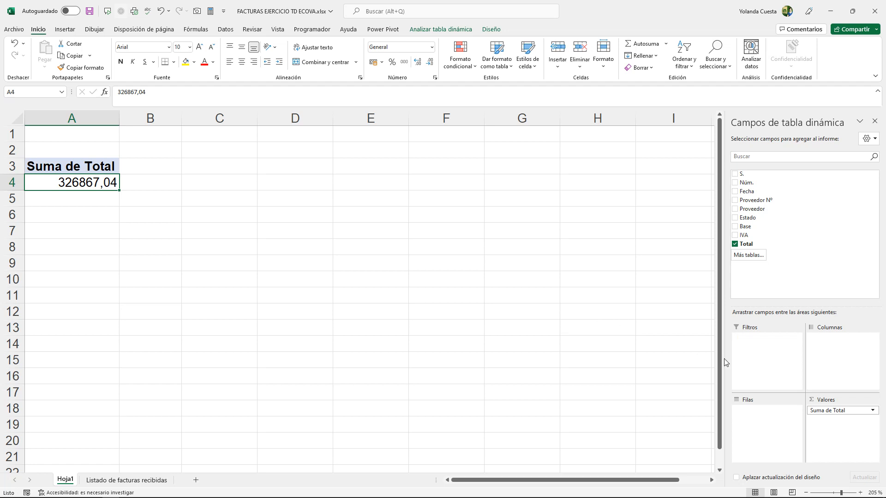
{"action": "left_click_drag", "start_coordinate": [842, 413], "coordinate": [642, 351]}
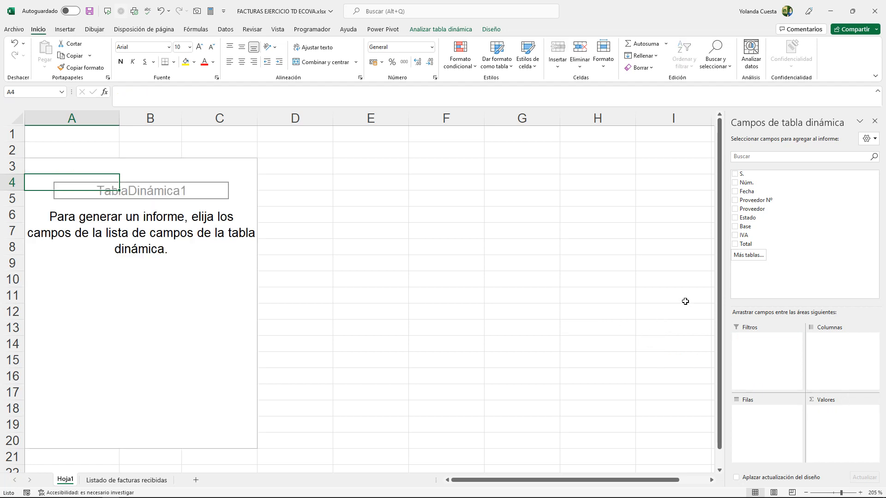
Summarize VAT by date, with the sum of IVA as values and Fecha in the pivot table's rows
{"action": "left_click_drag", "start_coordinate": [752, 236], "coordinate": [840, 431]}
{"action": "left_click_drag", "start_coordinate": [750, 192], "coordinate": [762, 429]}
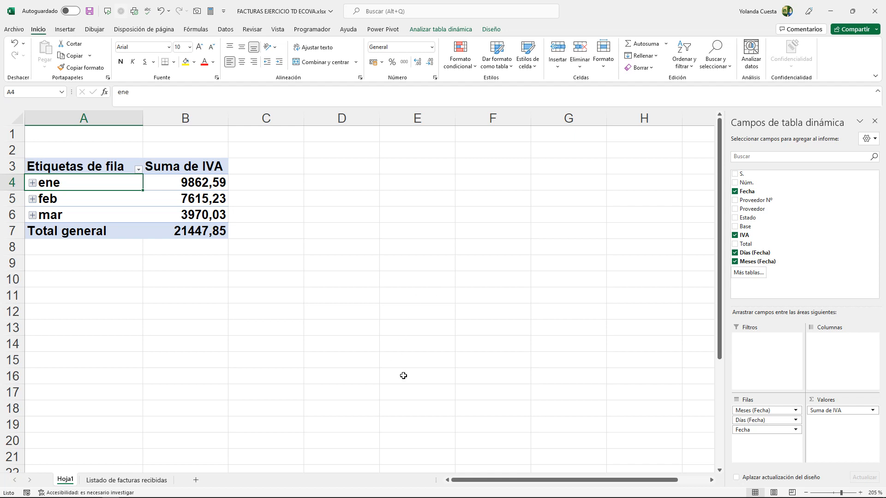
{"action": "left_click", "coordinate": [407, 260]}
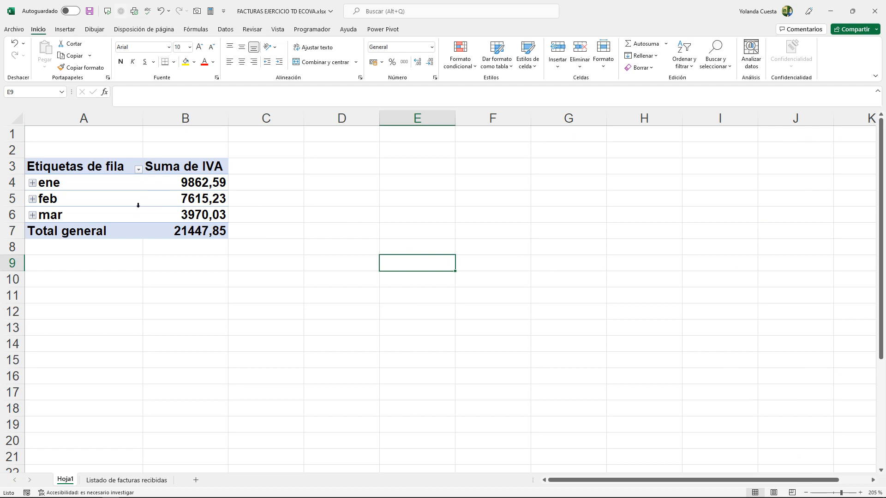
Check how selecting cells inside and outside the pivot table affects its field list and tools, and return to the invoice list sheet
{"action": "left_click", "coordinate": [80, 199]}
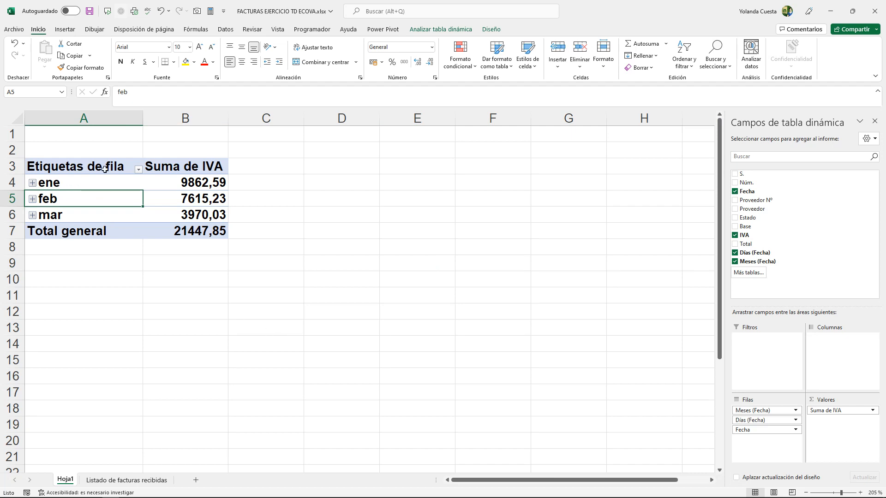
{"action": "mouse_move", "coordinate": [161, 203]}
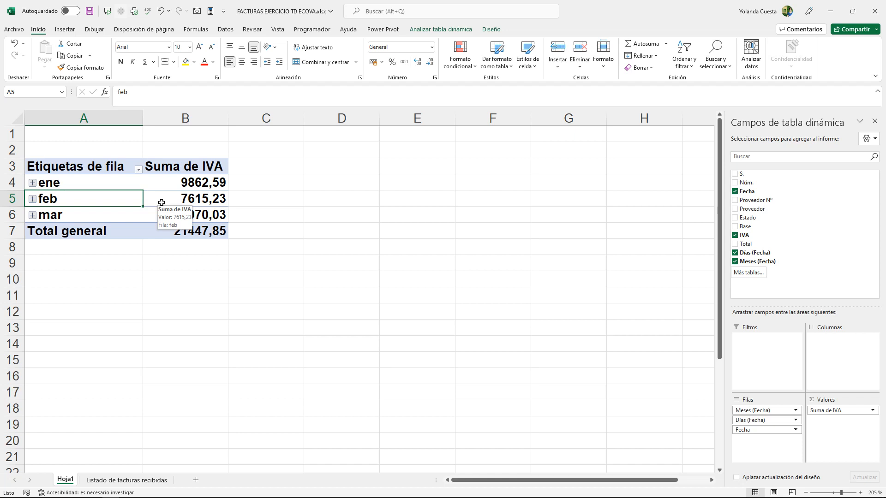
{"action": "left_click", "coordinate": [468, 263]}
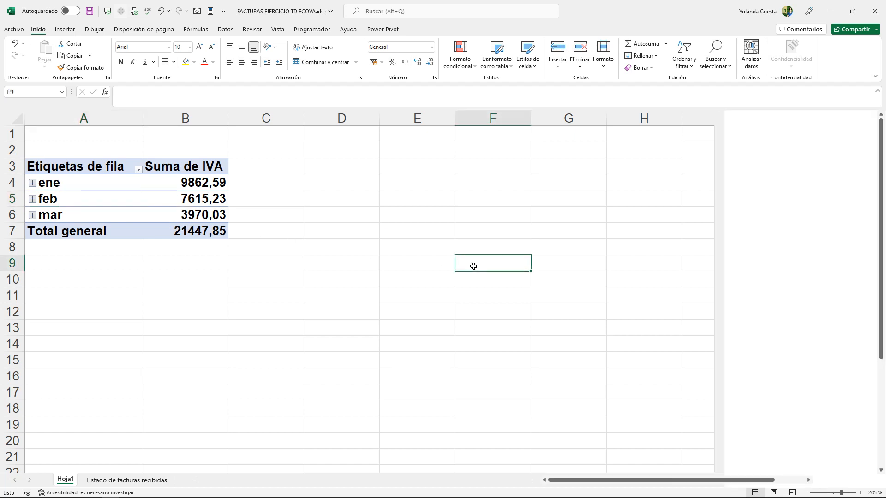
{"action": "left_click", "coordinate": [92, 202]}
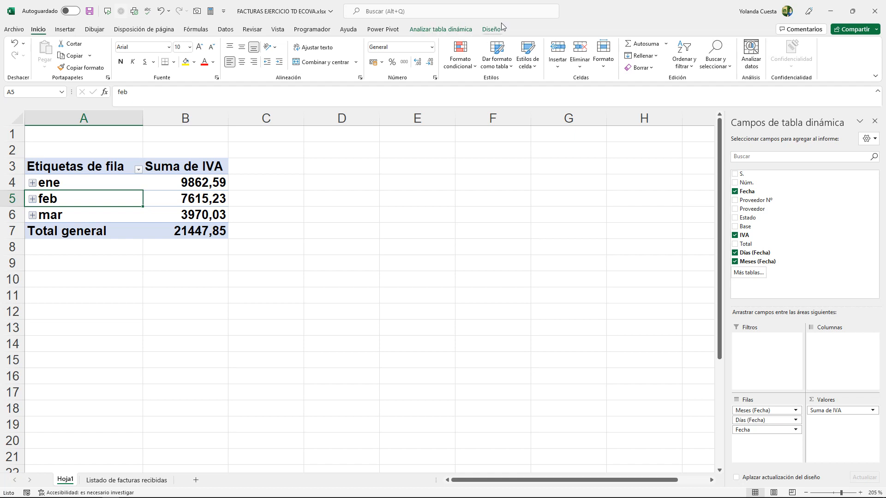
{"action": "left_click", "coordinate": [443, 30]}
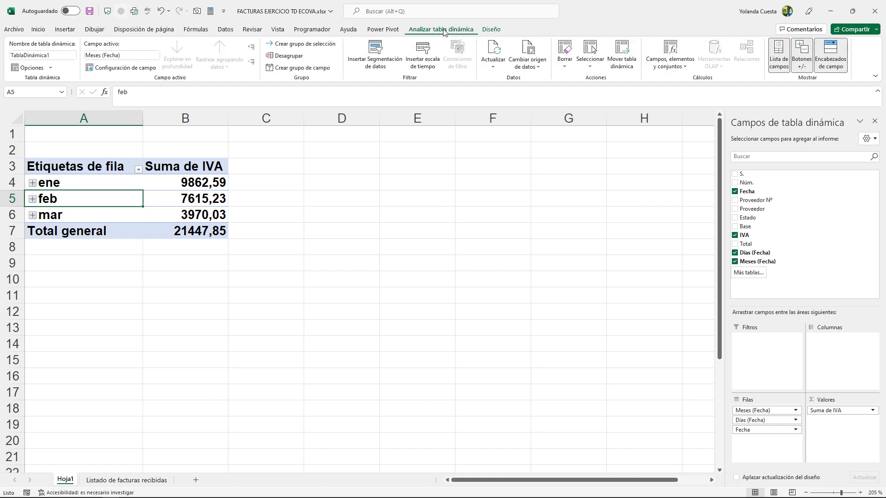
{"action": "left_click", "coordinate": [491, 29]}
{"action": "left_click", "coordinate": [449, 31]}
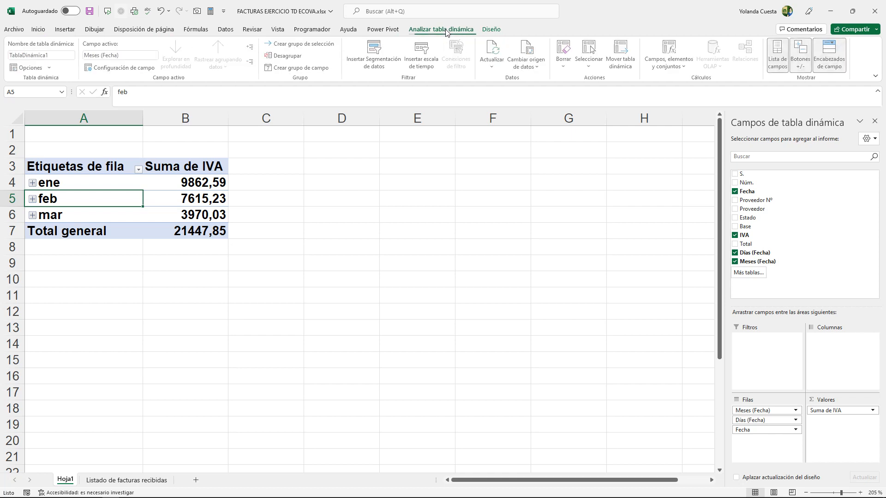
{"action": "left_click", "coordinate": [353, 231]}
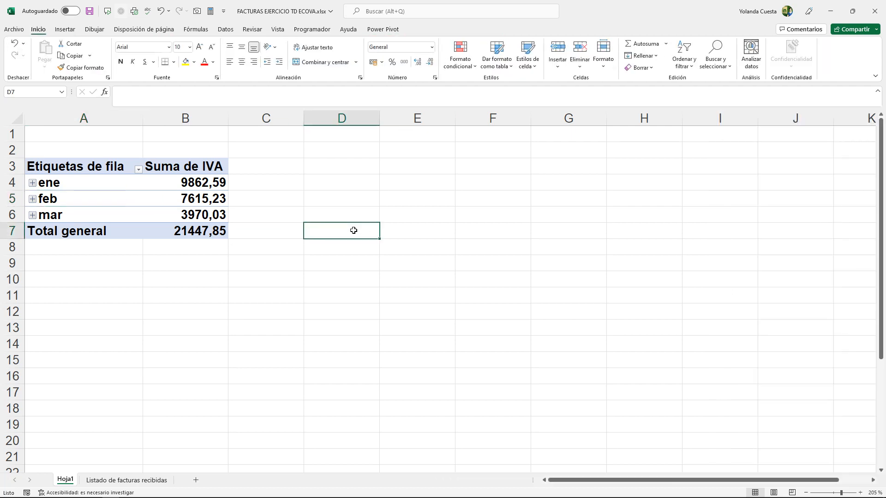
{"action": "left_click", "coordinate": [137, 480]}
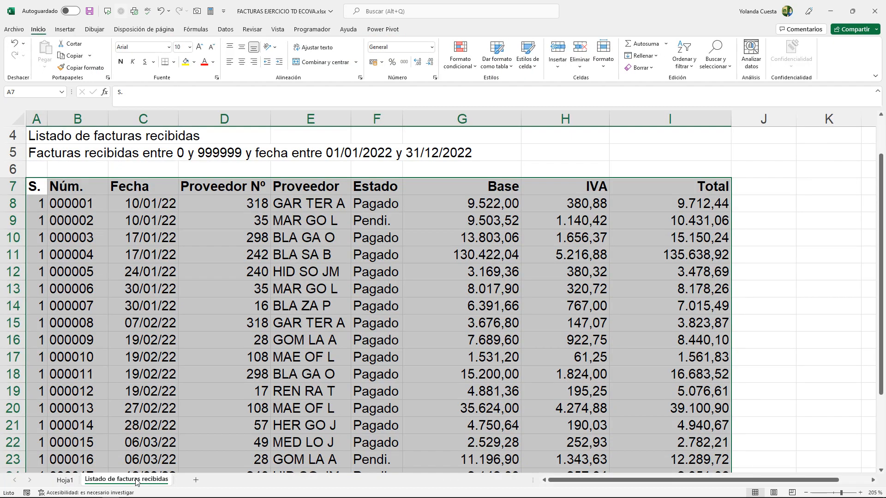